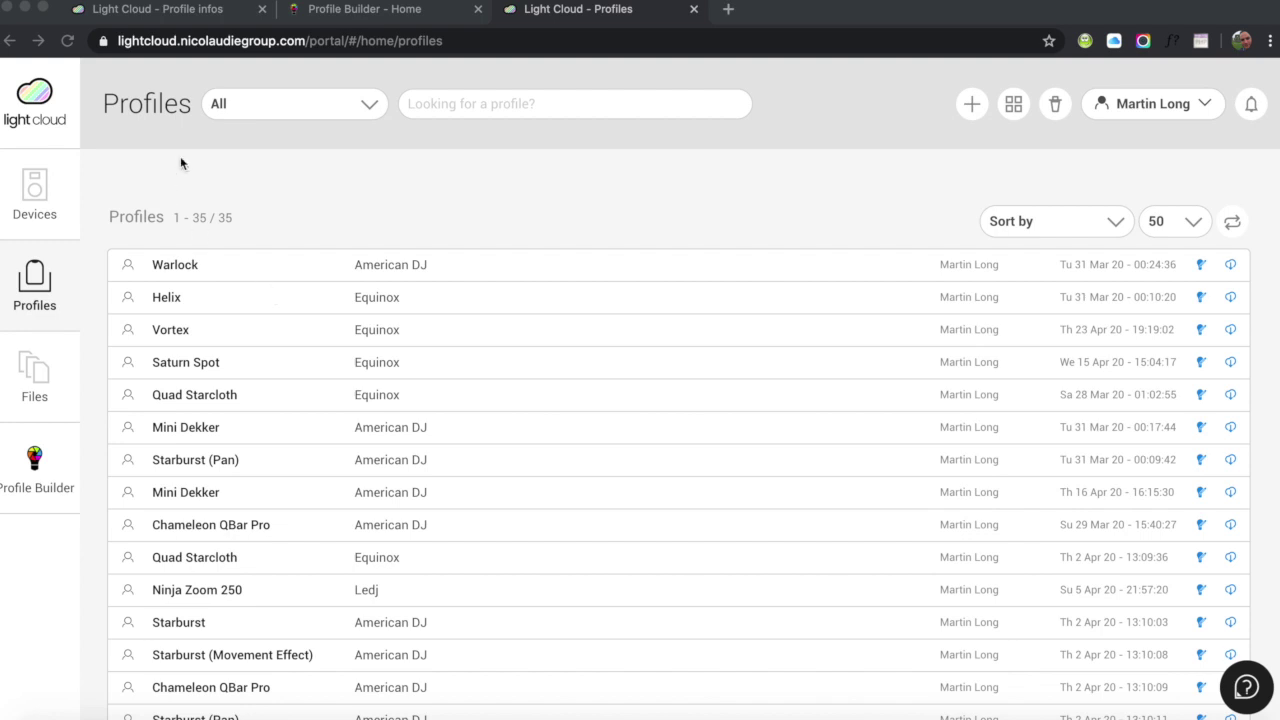
Start creating a new profile and set its brand to American DJ.
click(973, 106)
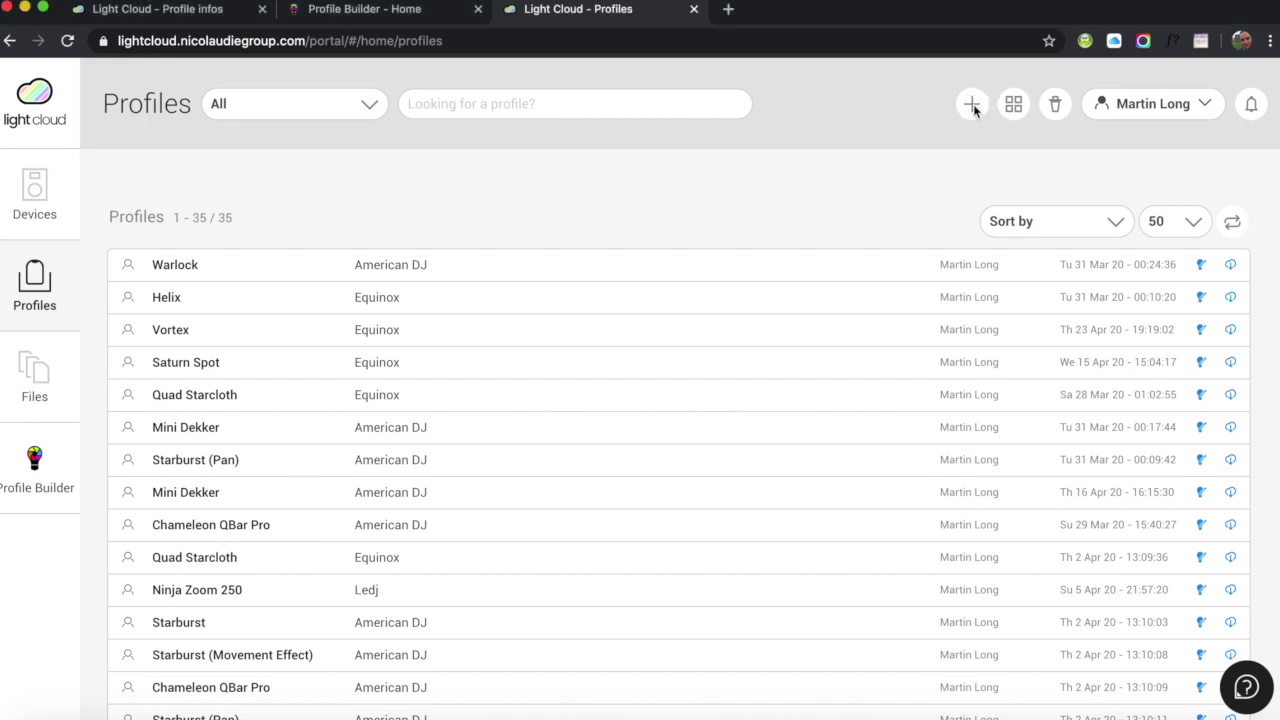
click(973, 106)
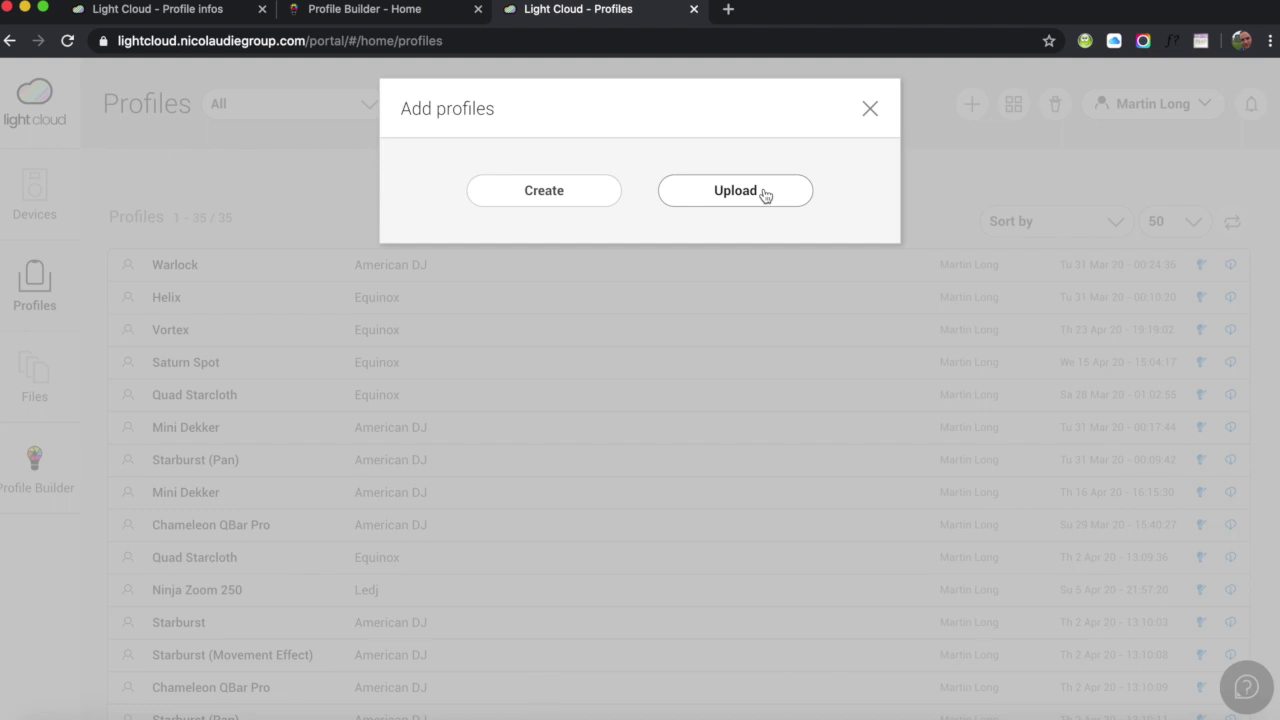
click(560, 193)
click(675, 183)
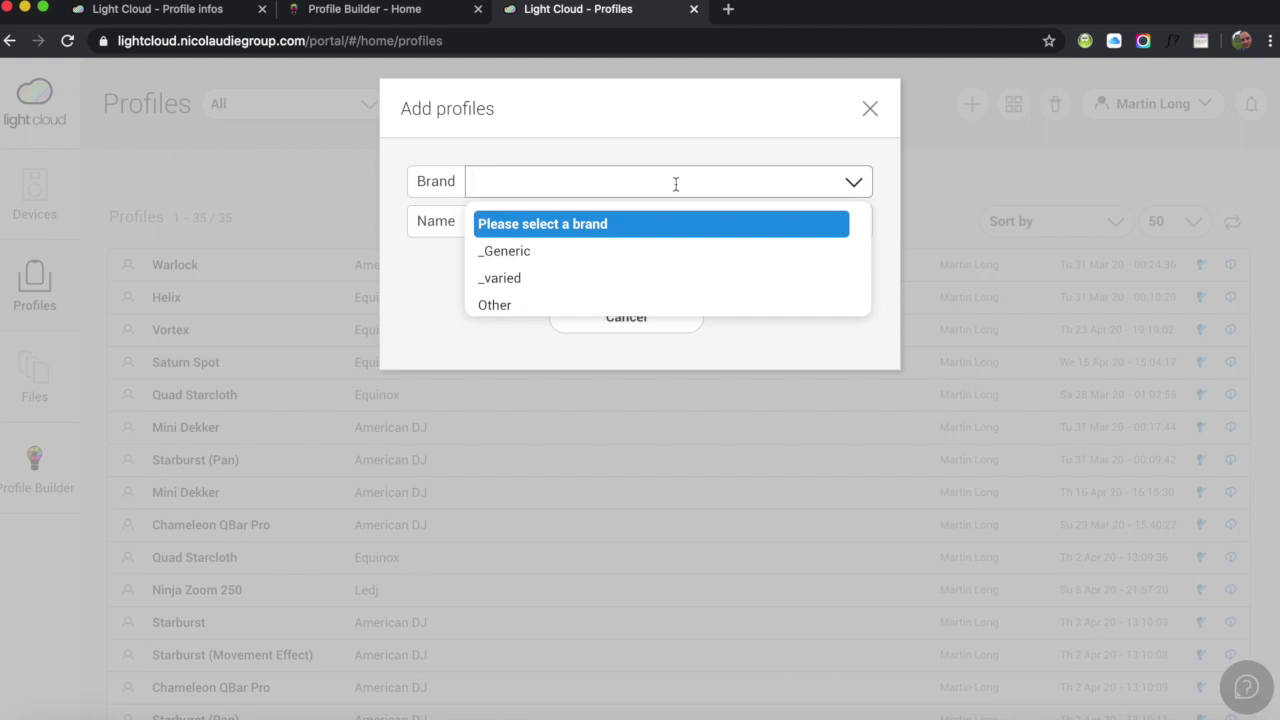
text(amer)
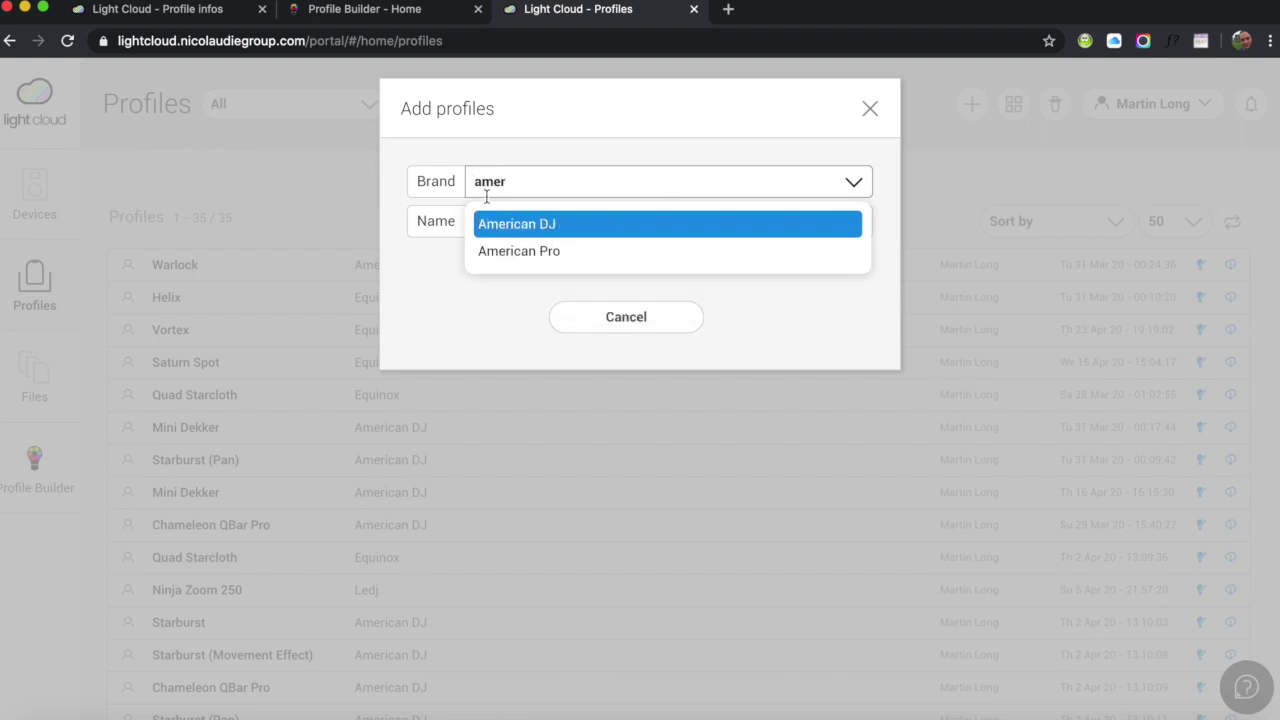
click(565, 227)
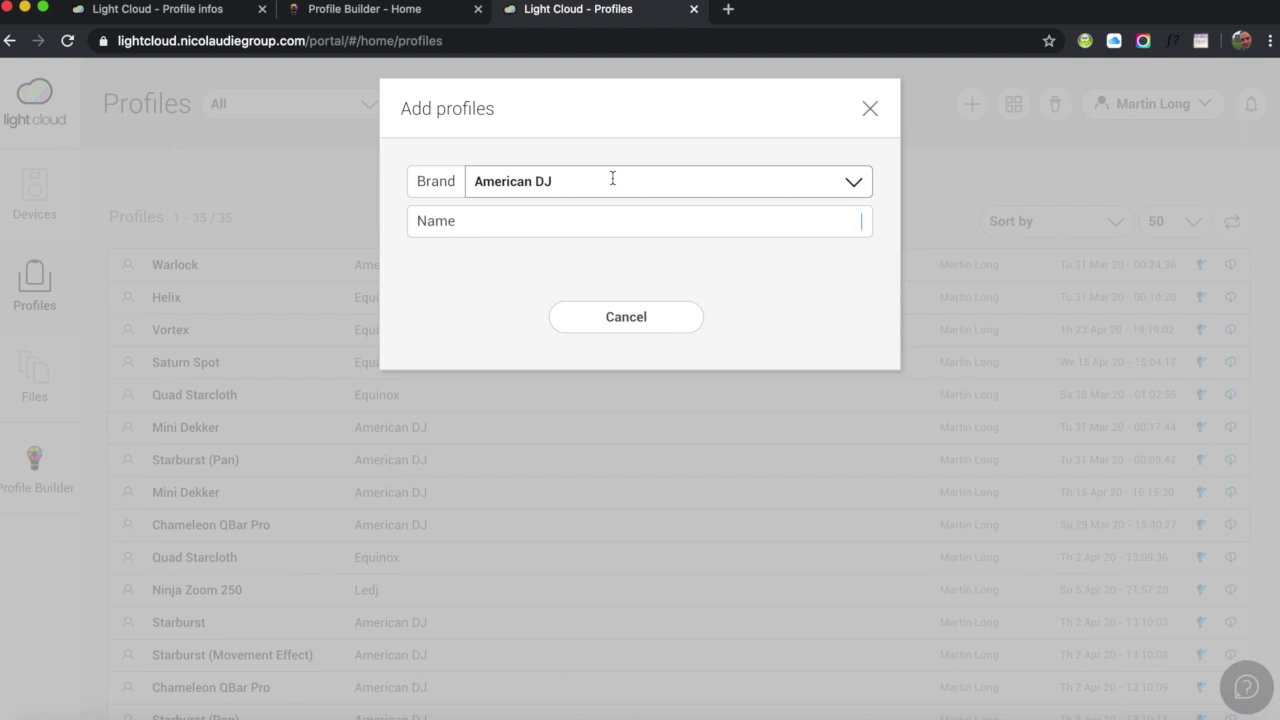
Name the new profile Element Hex IP and create it.
text(element)
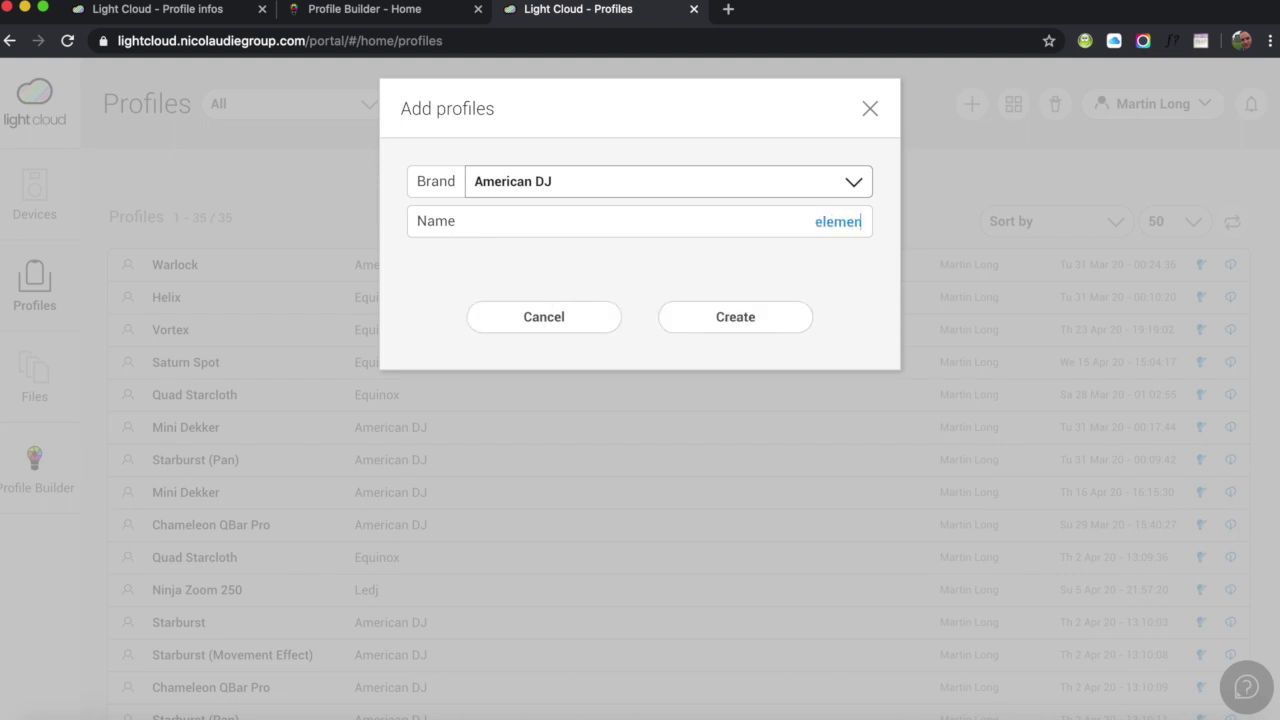
key(BackSpace)
key(BackSpace)
key(BackSpace)
key(BackSpace)
key(BackSpace)
key(BackSpace)
key(BackSpace)
text(Element Hex IP)
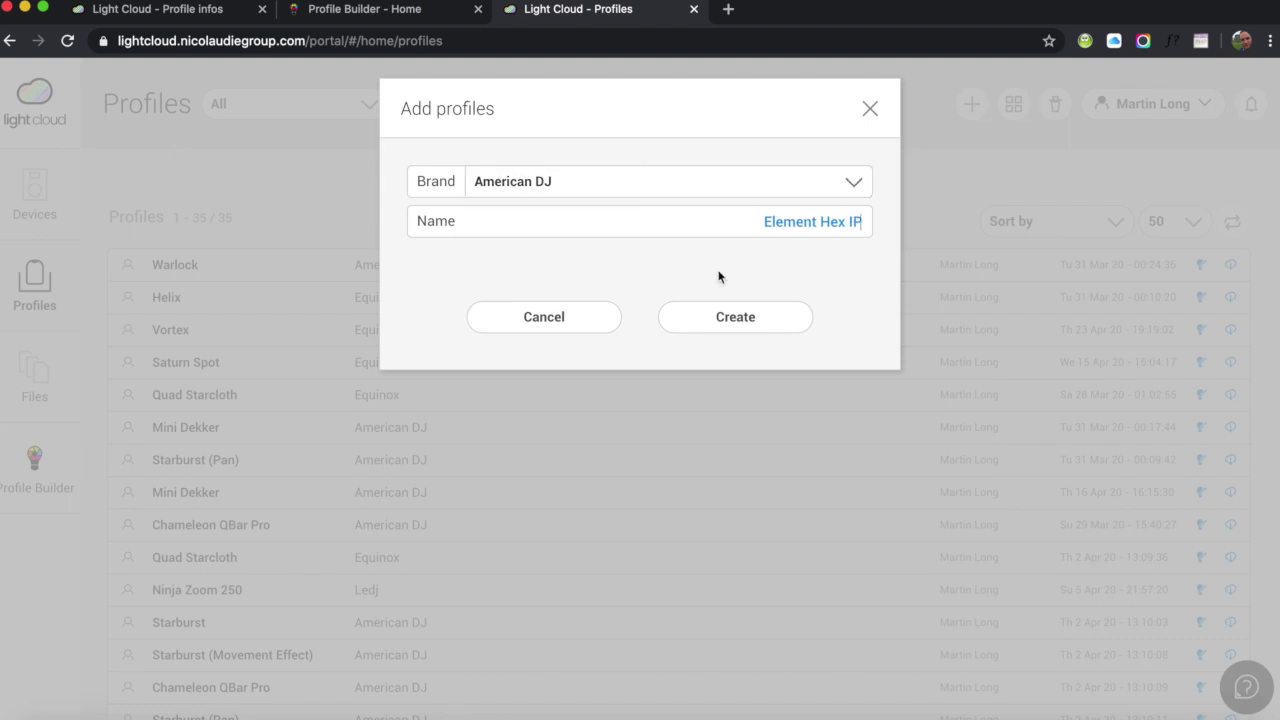
click(744, 320)
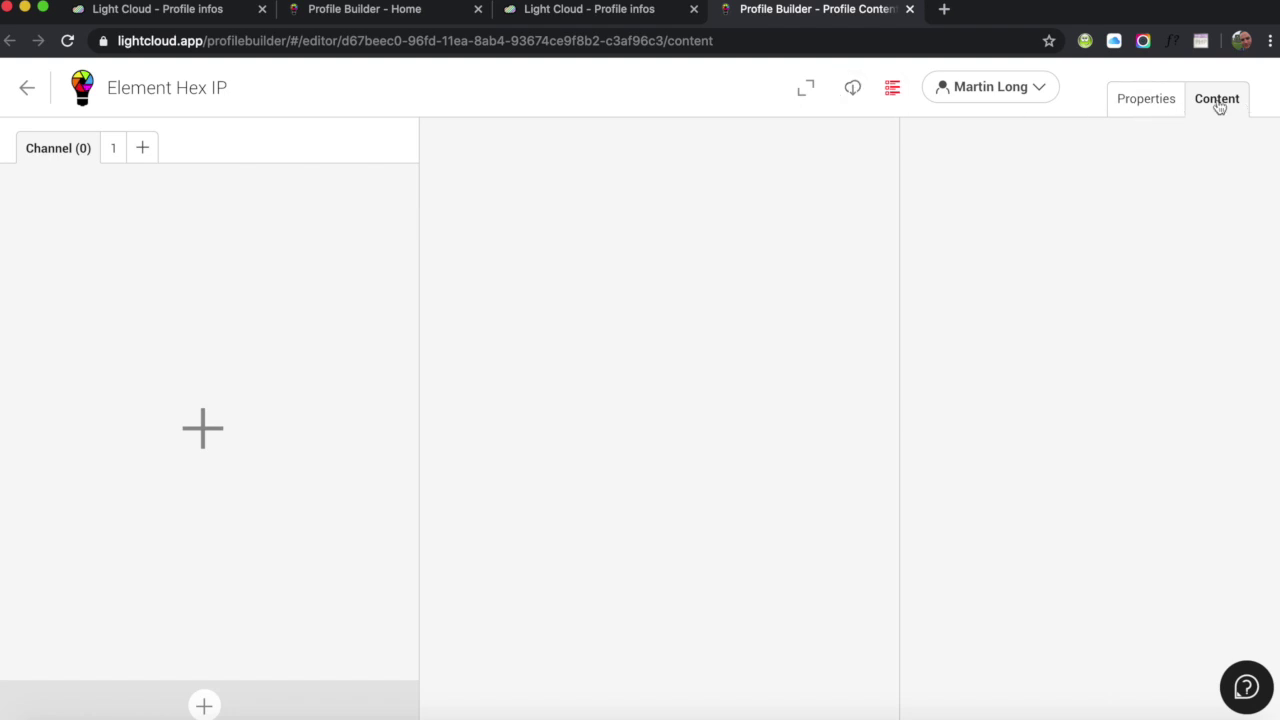
Set the profile's fixture type to Led in its properties, keeping LED as the lamp type.
click(1144, 104)
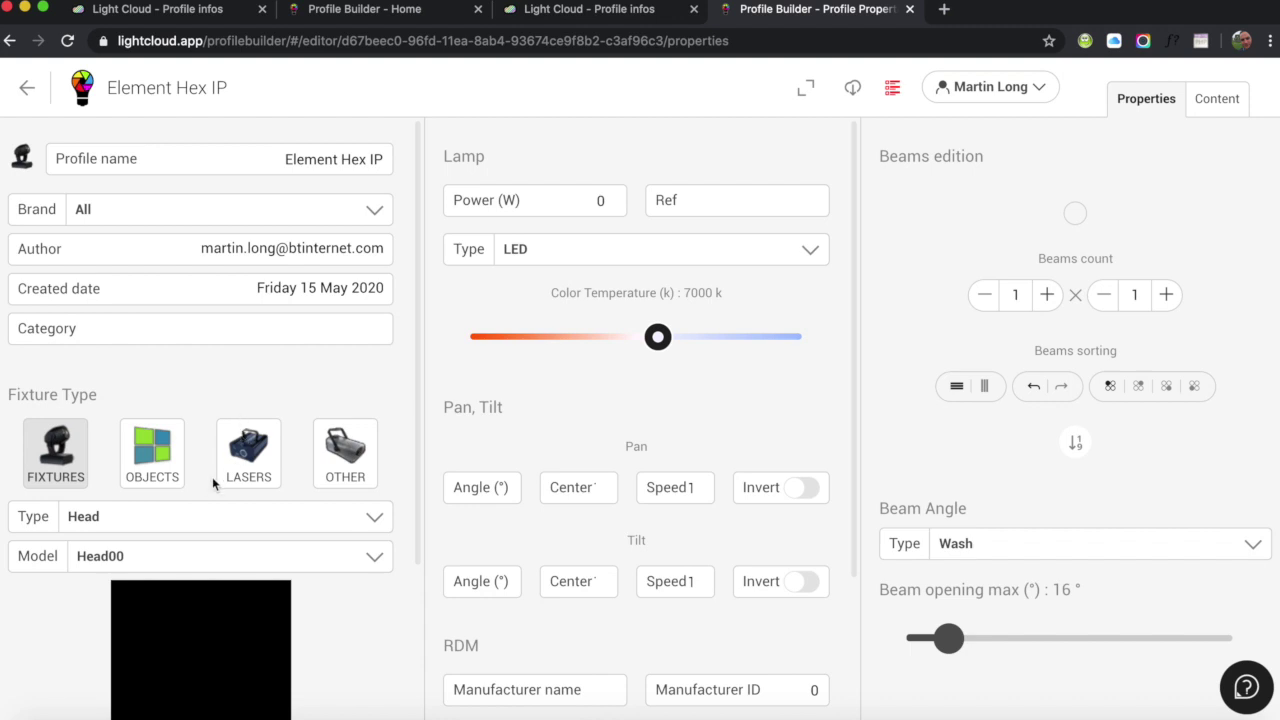
click(375, 521)
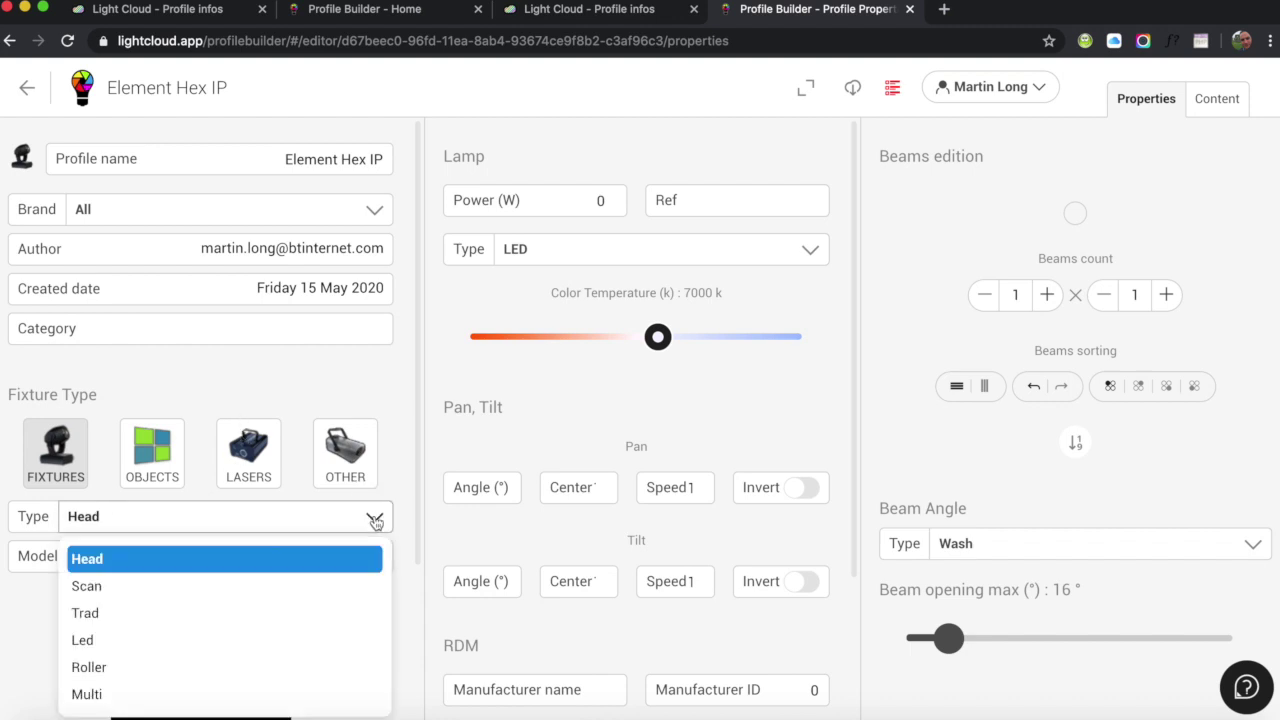
click(119, 641)
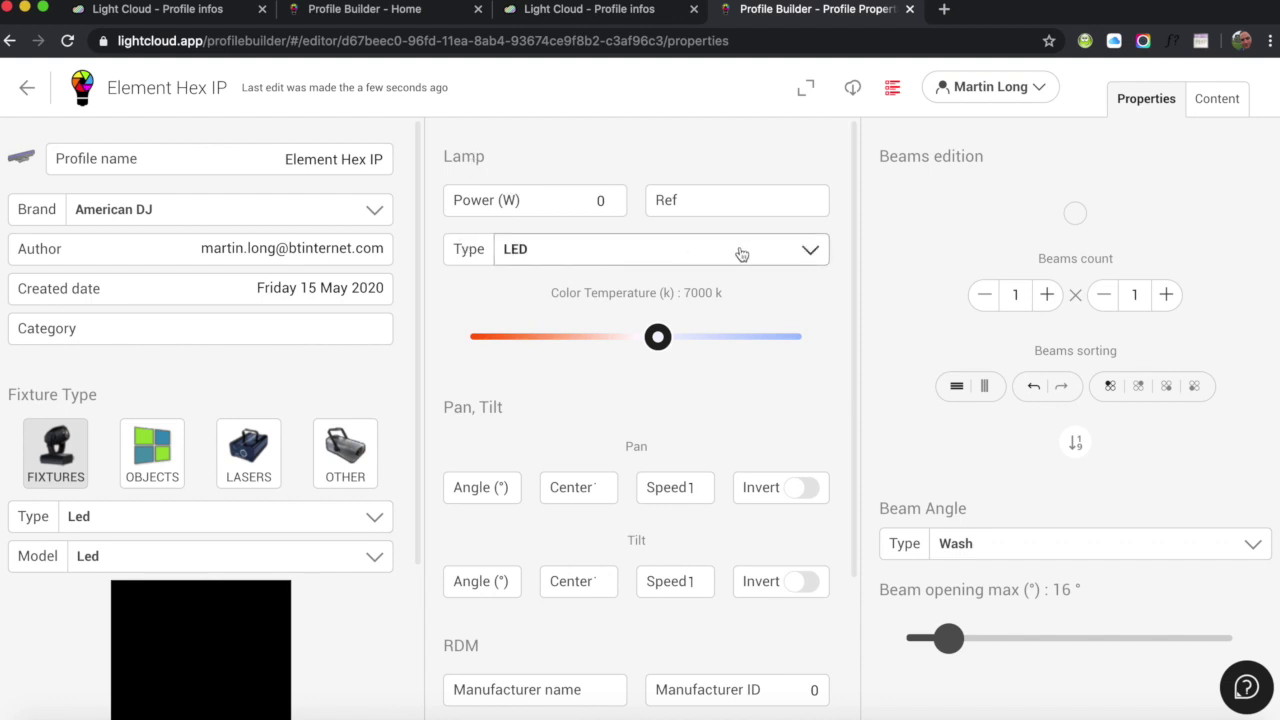
click(812, 254)
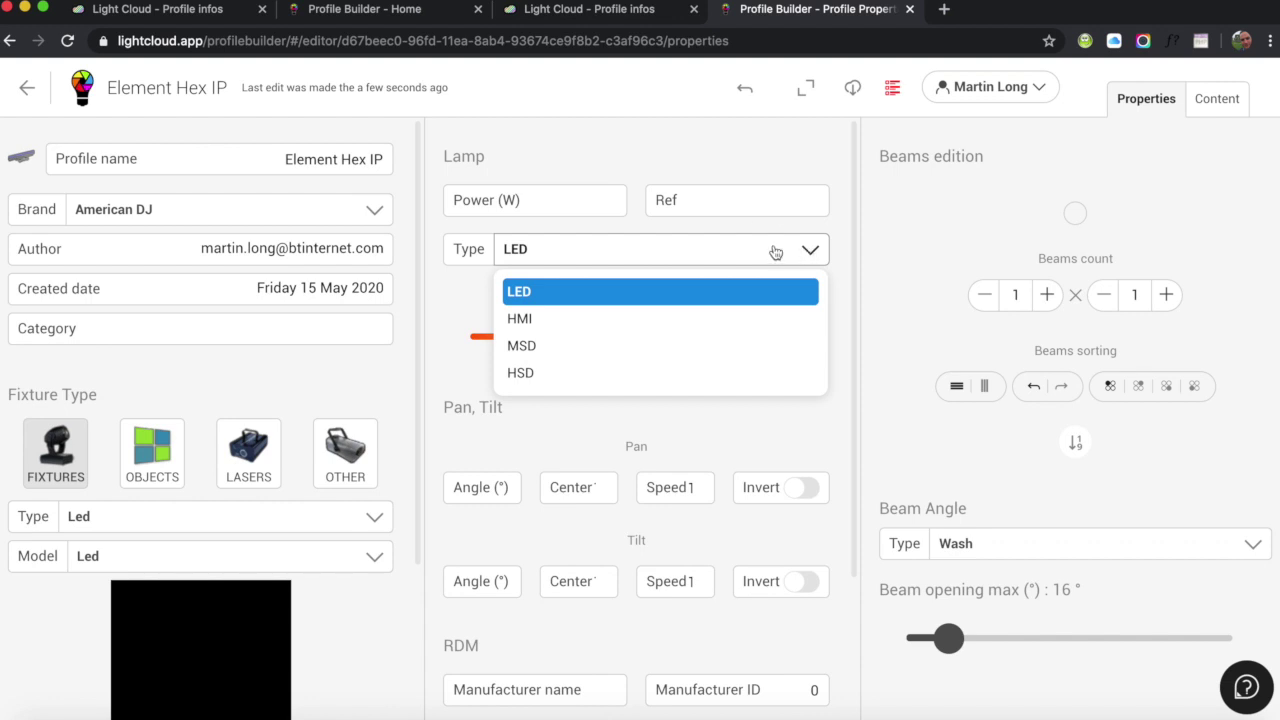
click(838, 287)
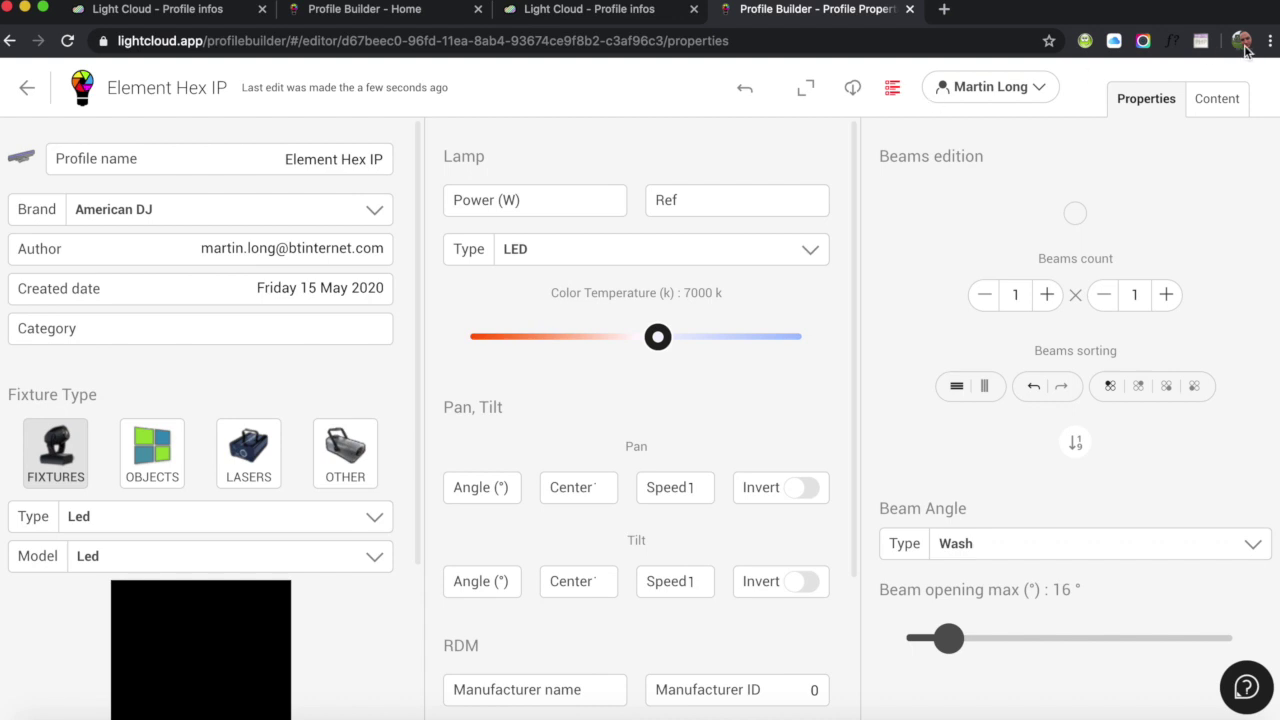
Add Red, Green, Blue, White, Amber, UV, Dimmer and Shutter & Strobe to the profile's overall channel list.
click(1217, 100)
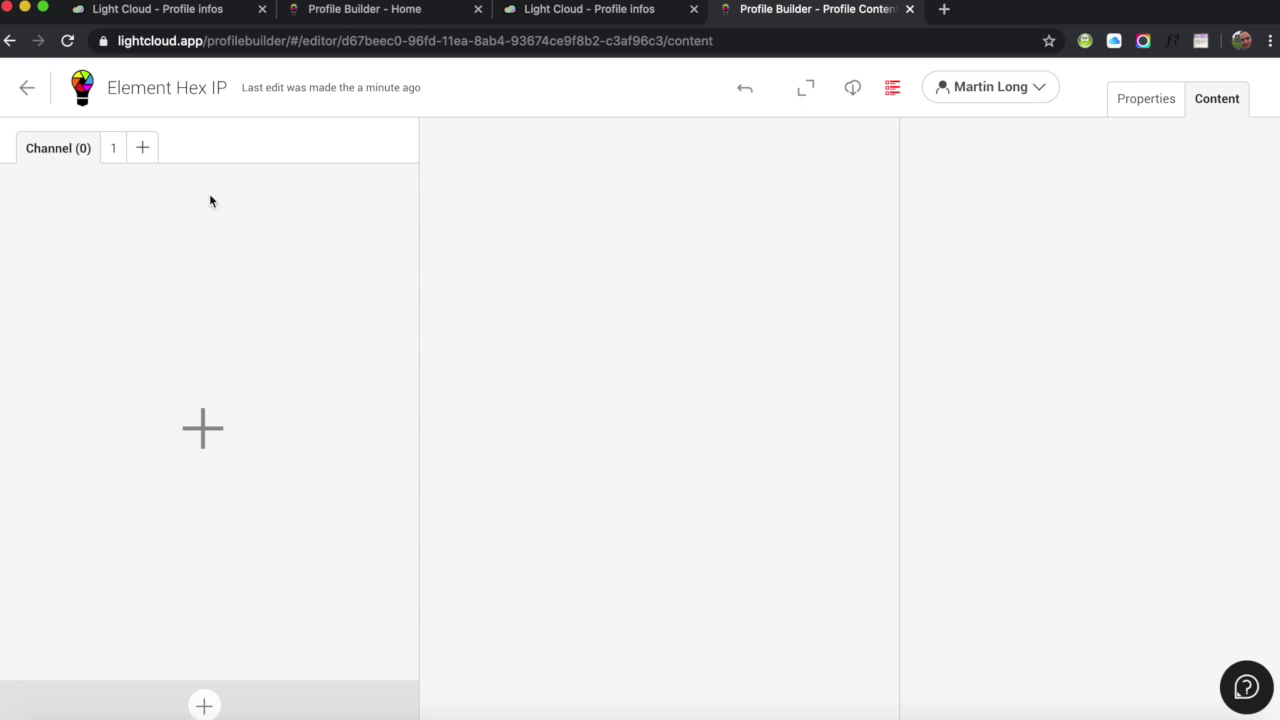
click(203, 430)
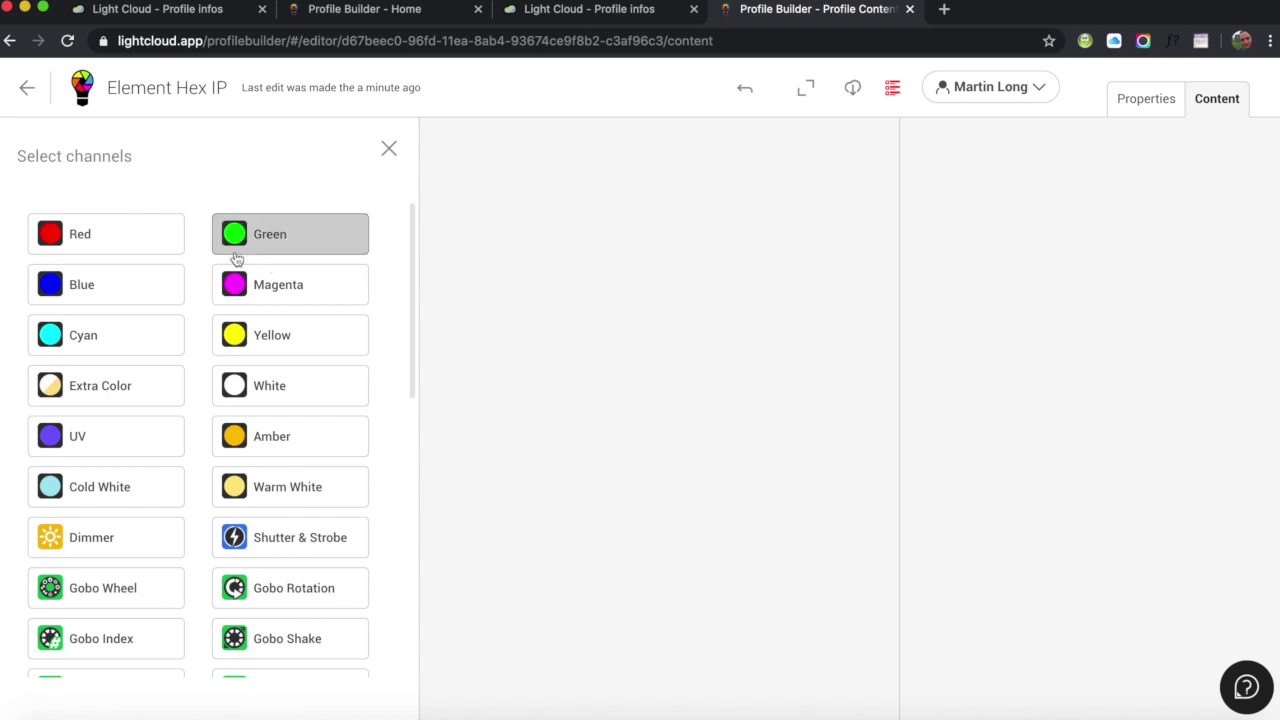
click(96, 244)
click(321, 240)
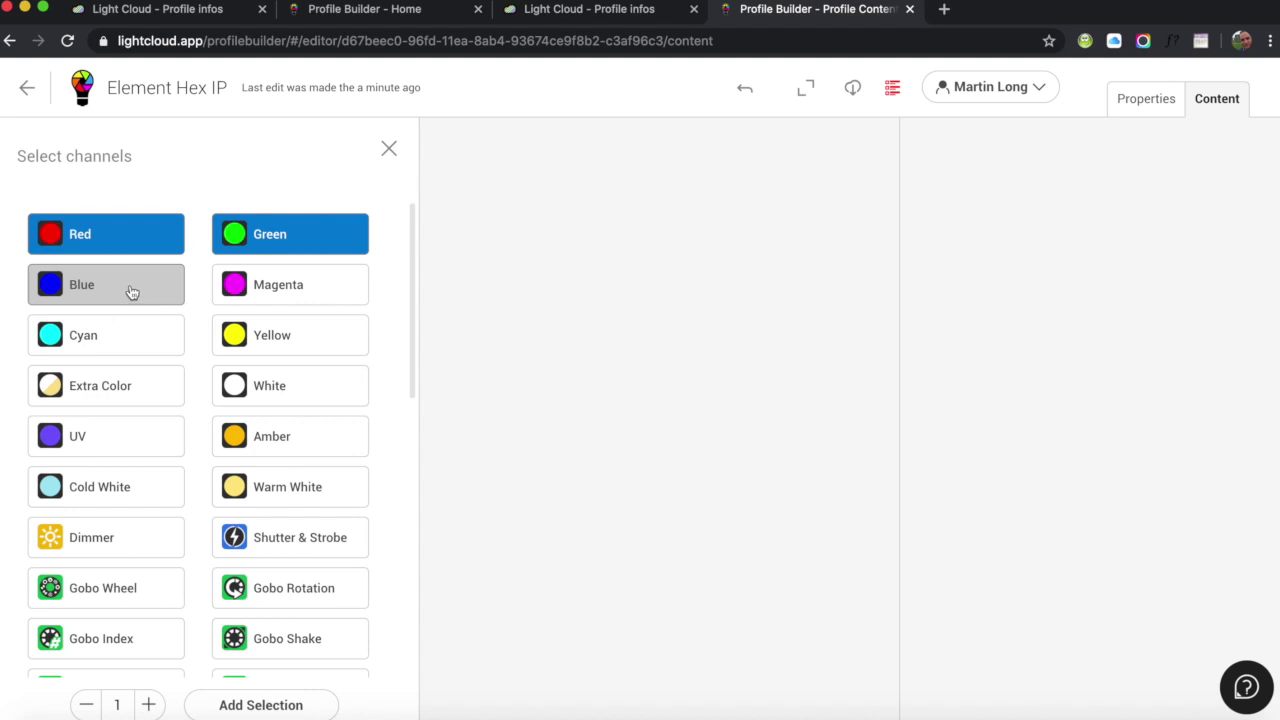
click(131, 291)
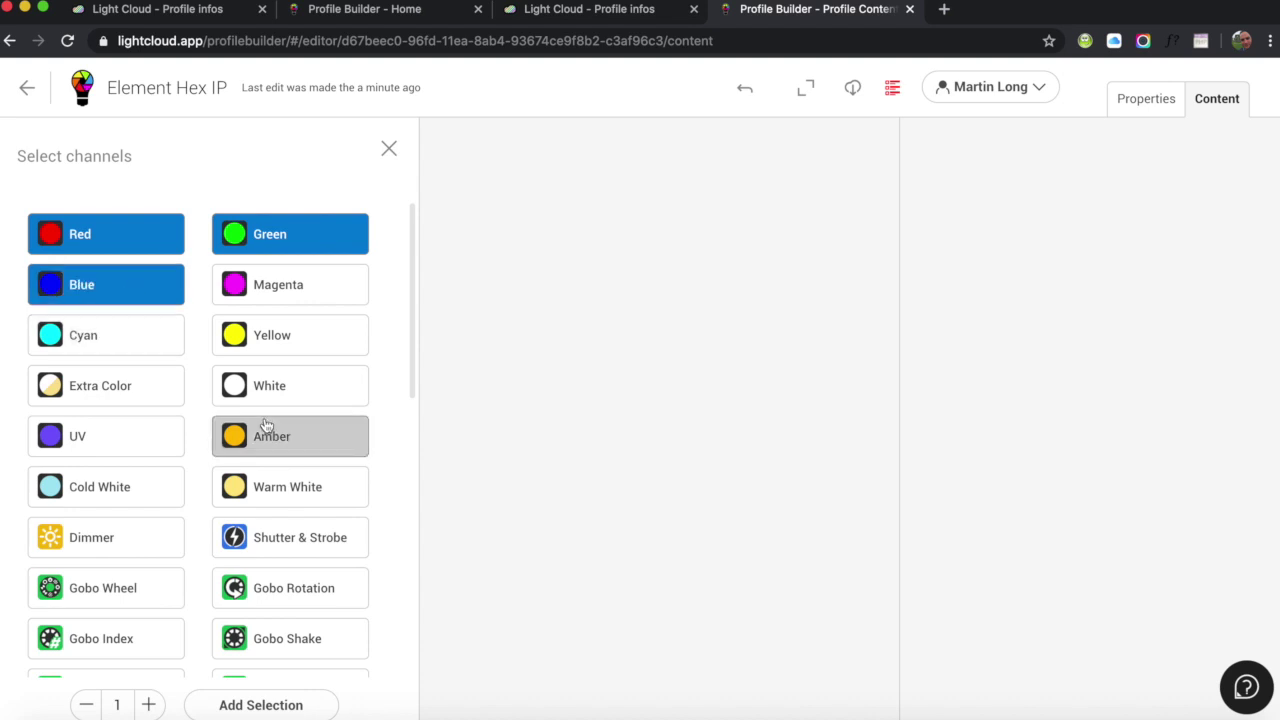
click(295, 394)
click(302, 452)
click(106, 446)
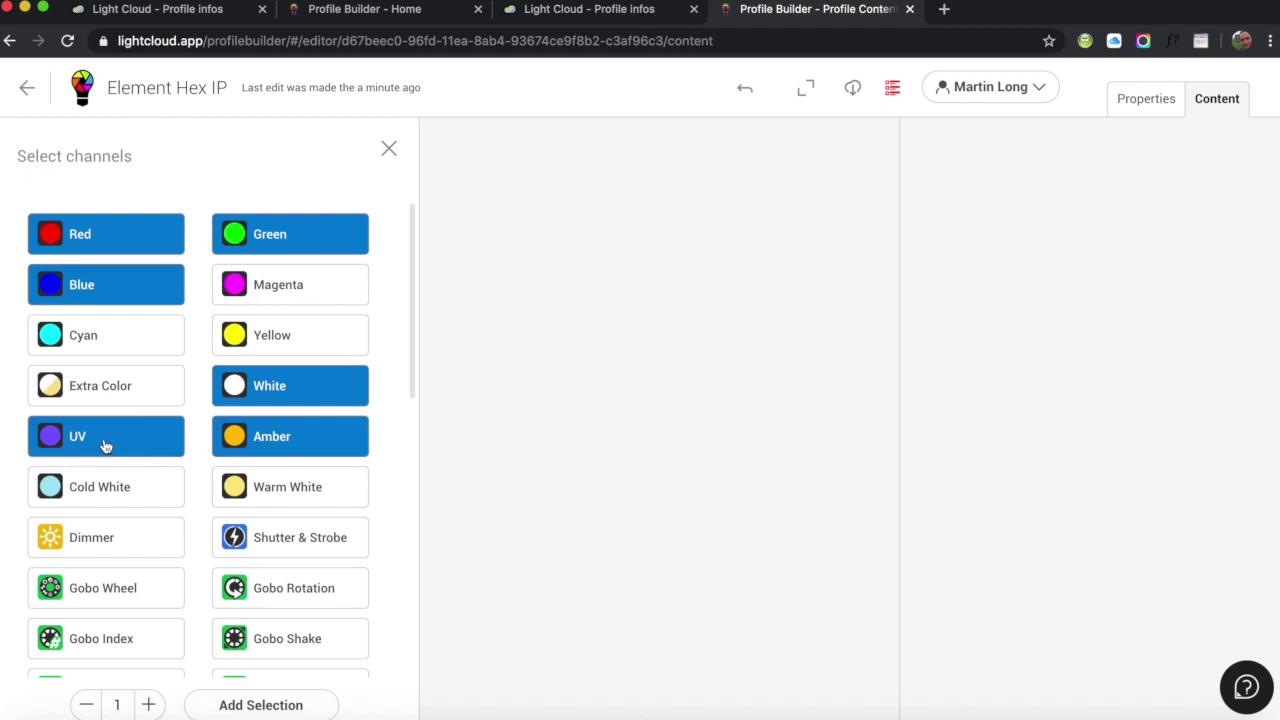
scroll(106, 446, down, 2)
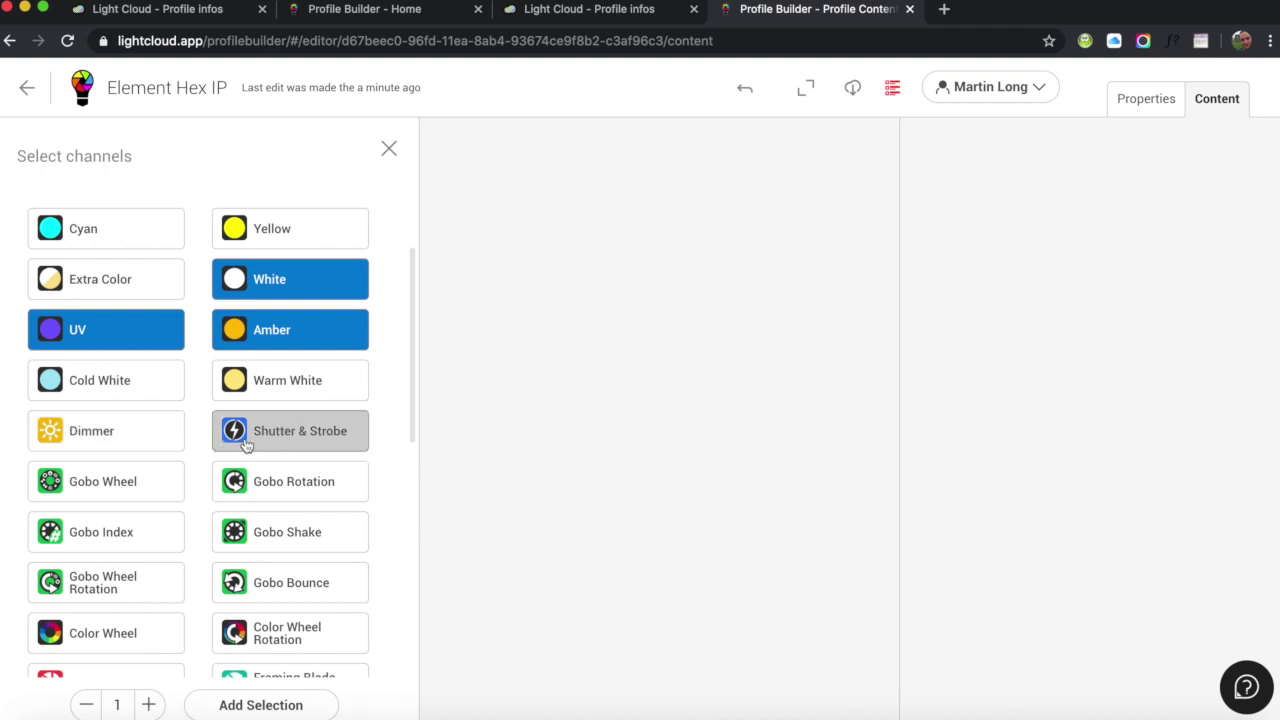
click(128, 437)
click(274, 433)
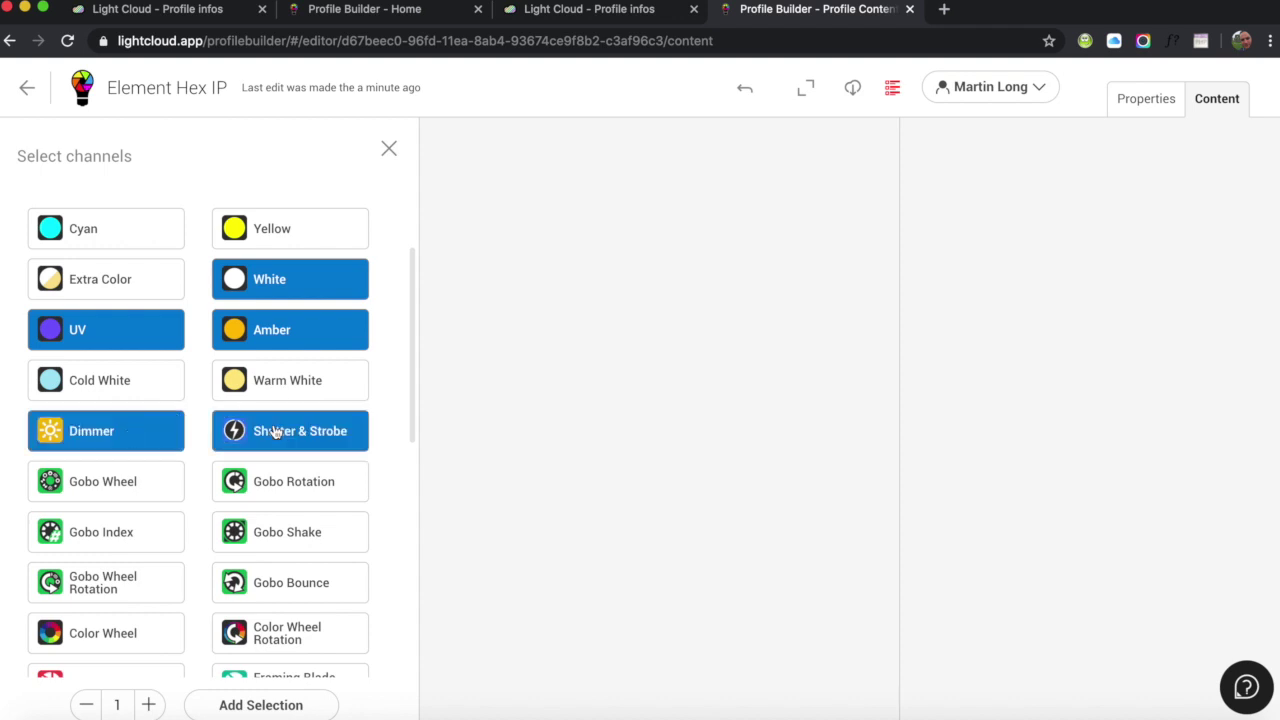
click(261, 705)
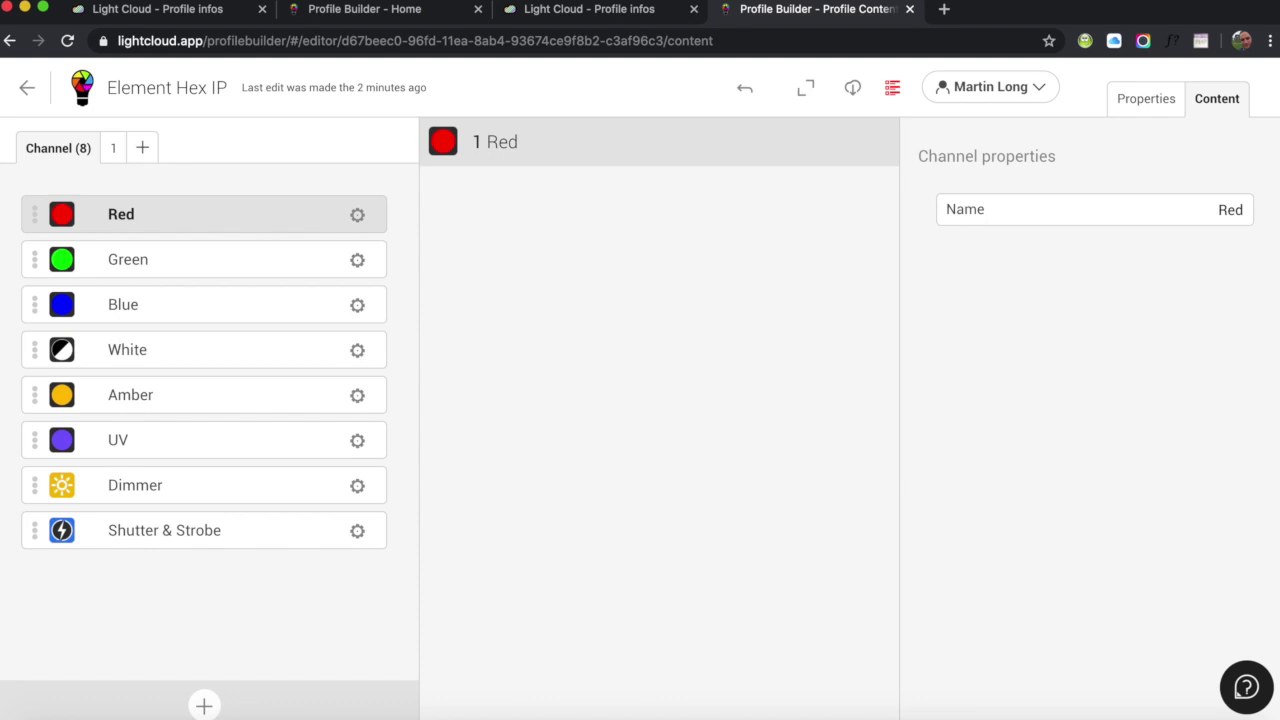
Fill mode 1 with the Red, Green, Blue, White, Amber and UV channels.
click(82, 152)
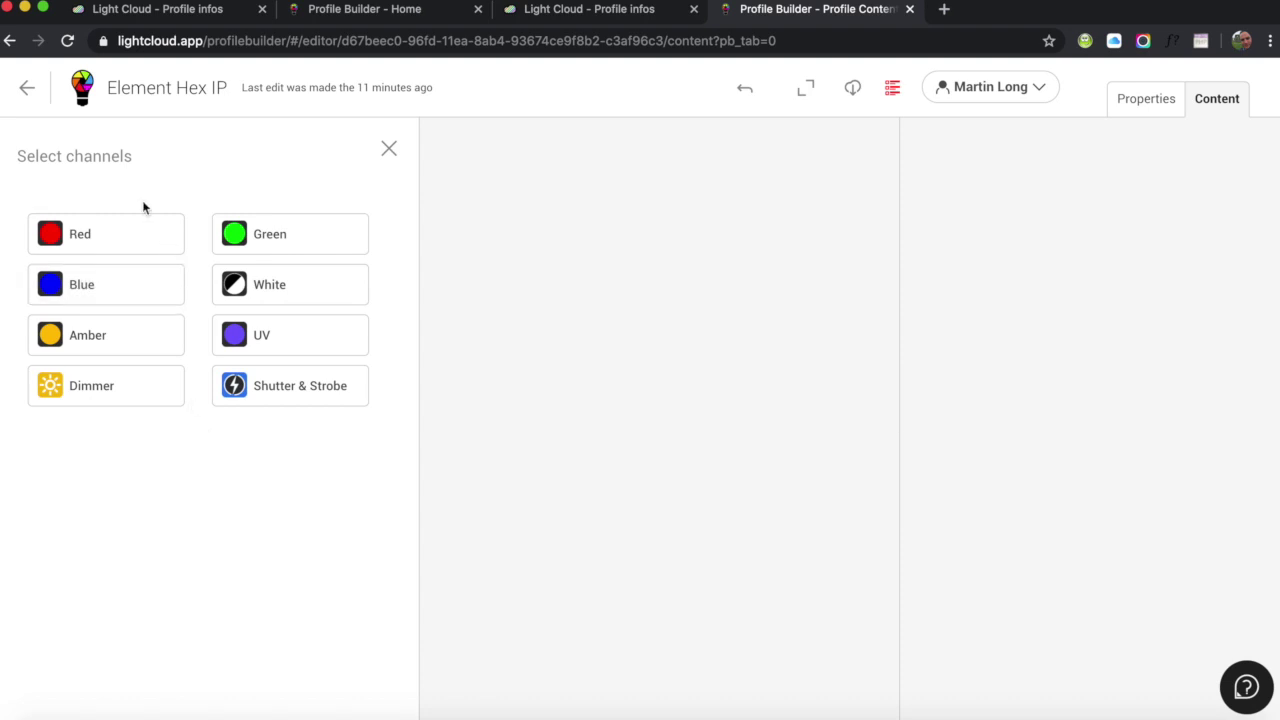
click(121, 238)
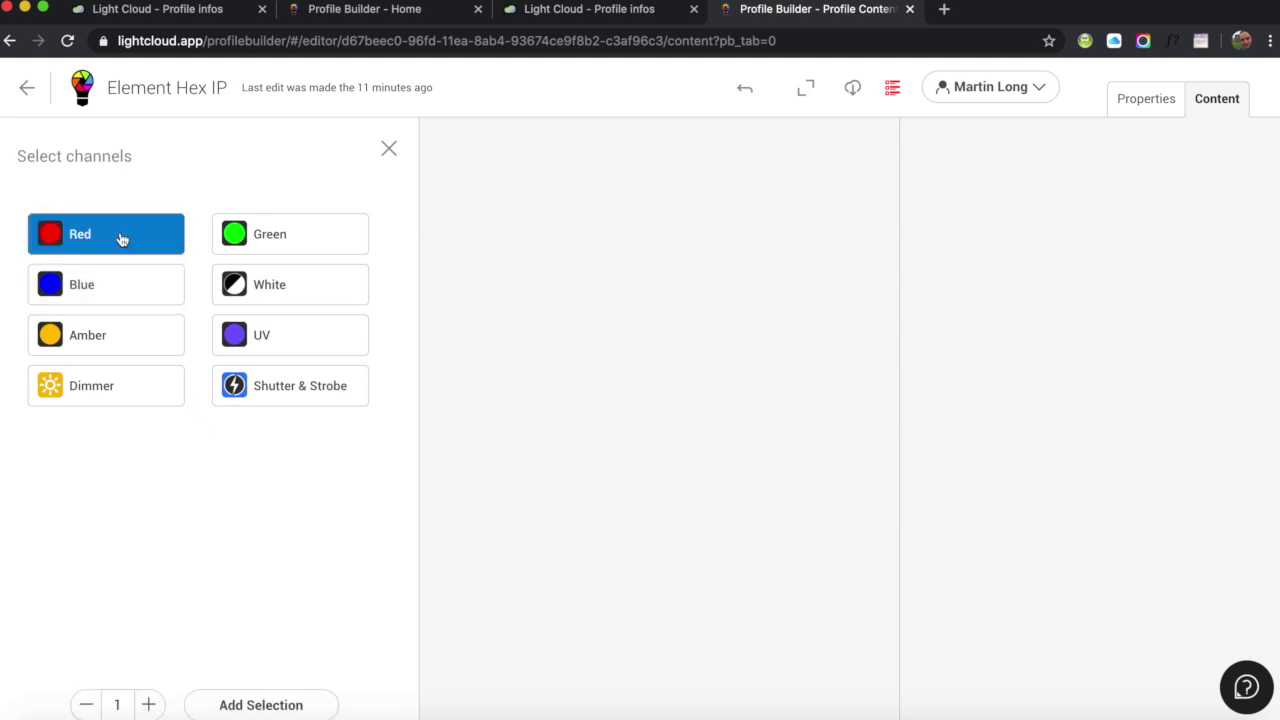
click(305, 241)
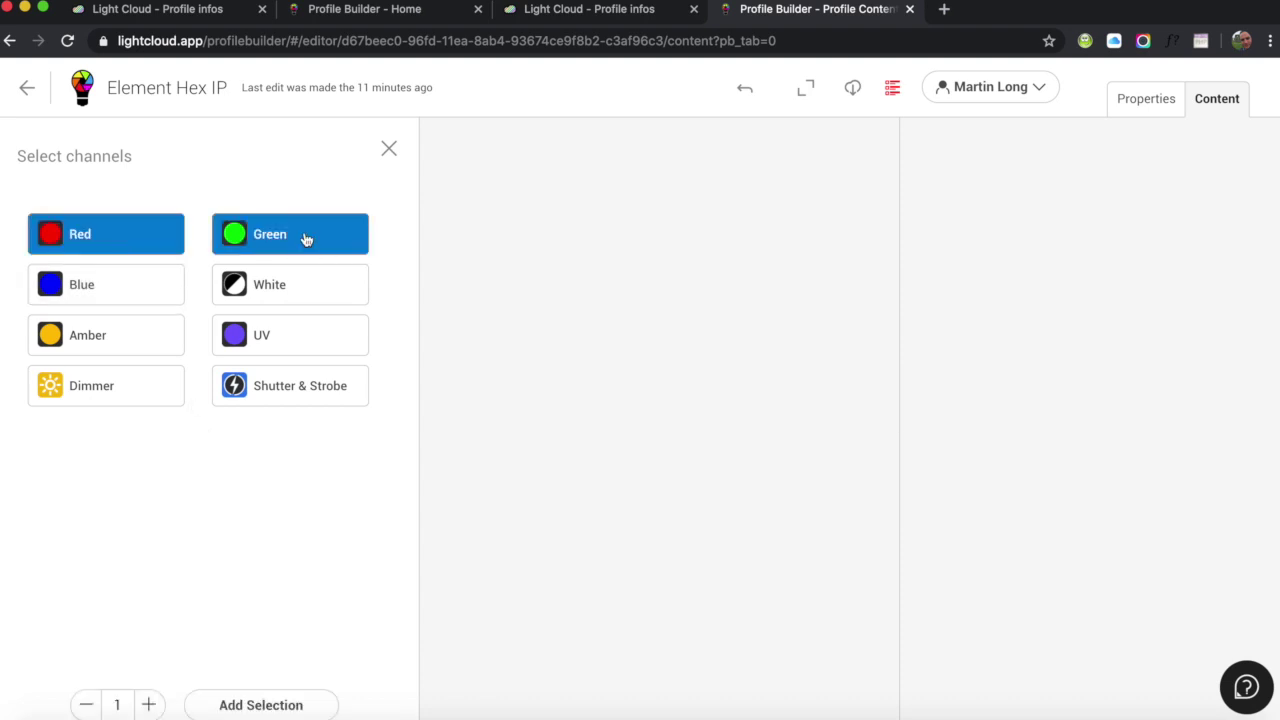
click(152, 291)
click(316, 296)
click(146, 337)
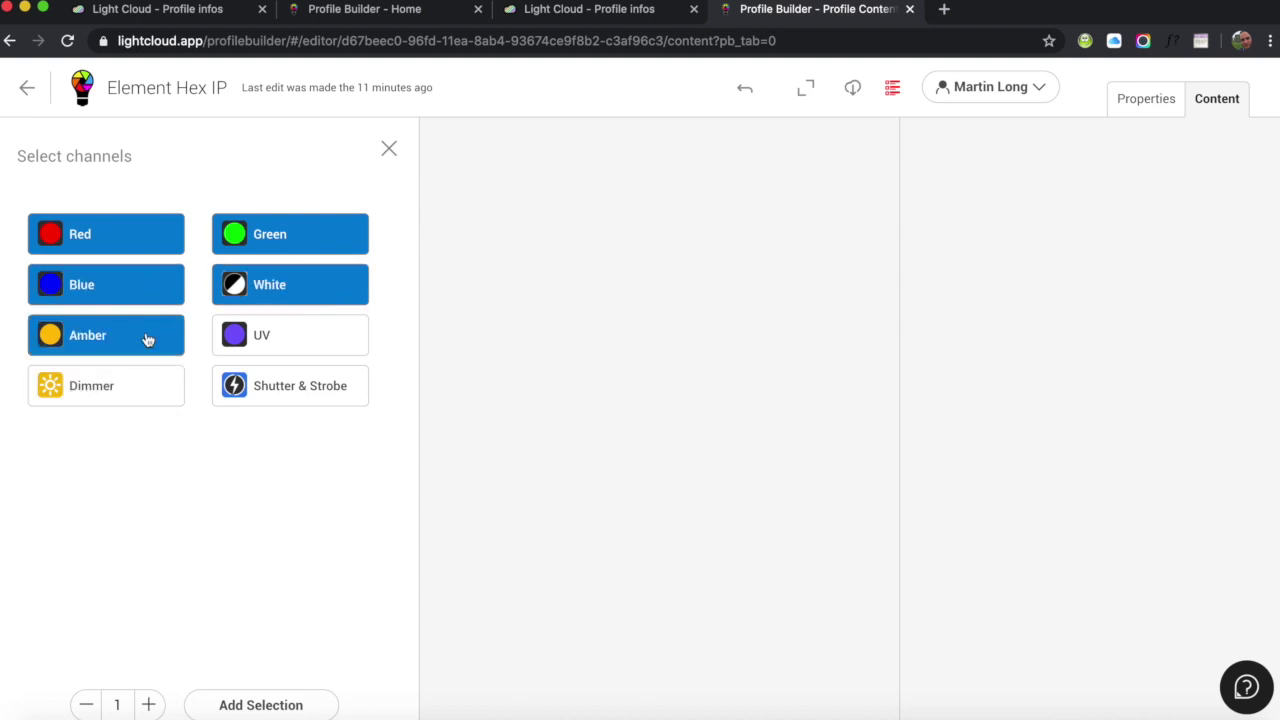
click(283, 343)
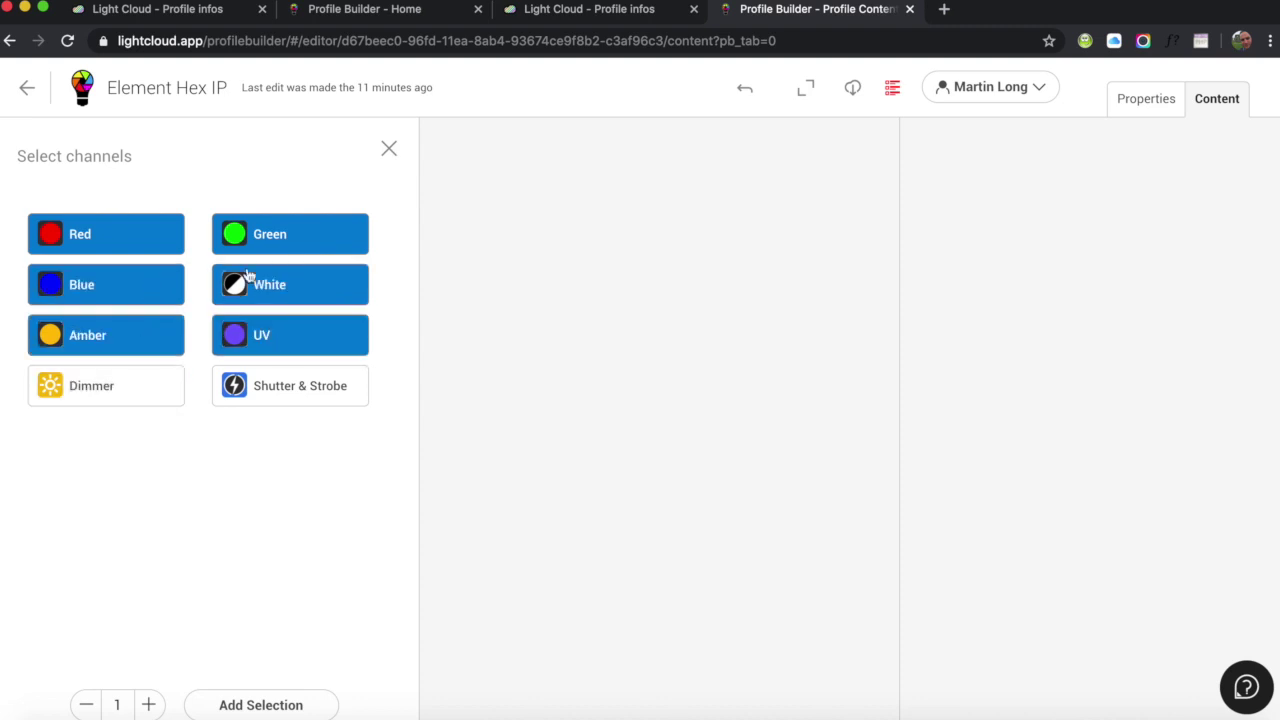
click(278, 705)
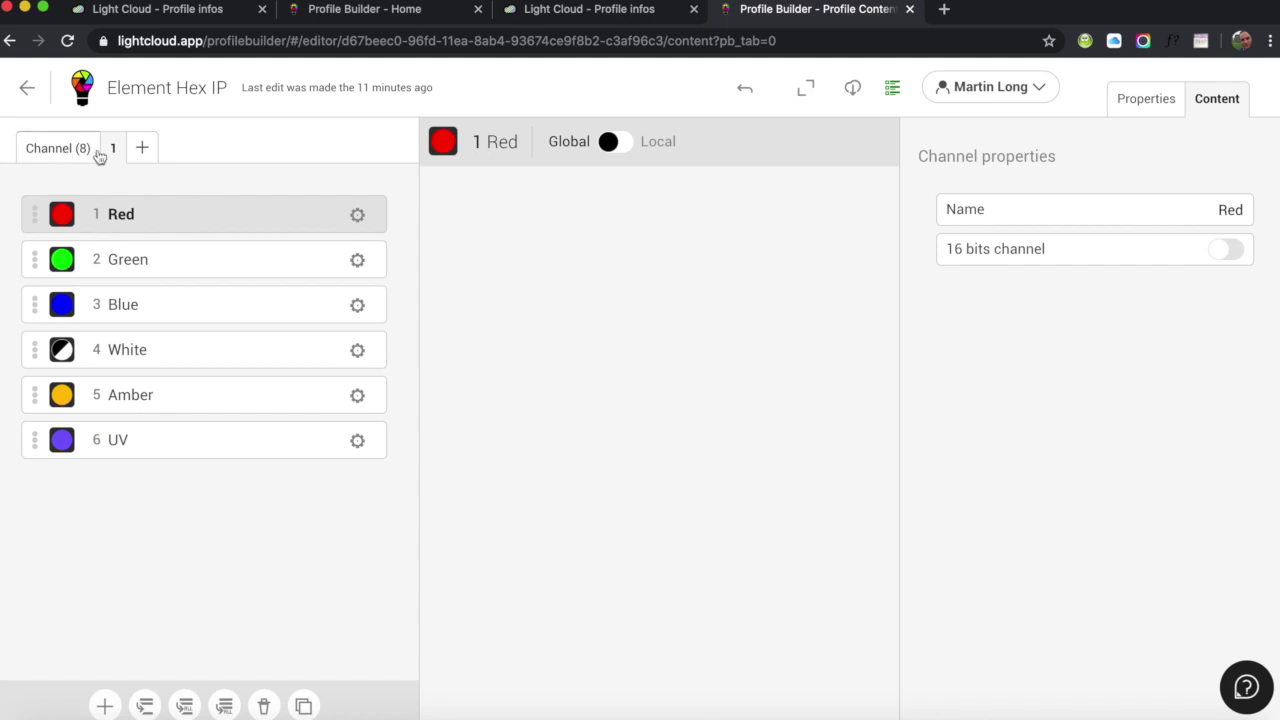
Add mode 2 with Red, Green, Blue, White, Amber, UV, Dimmer and Shutter & Strobe, then return to mode 1.
click(147, 151)
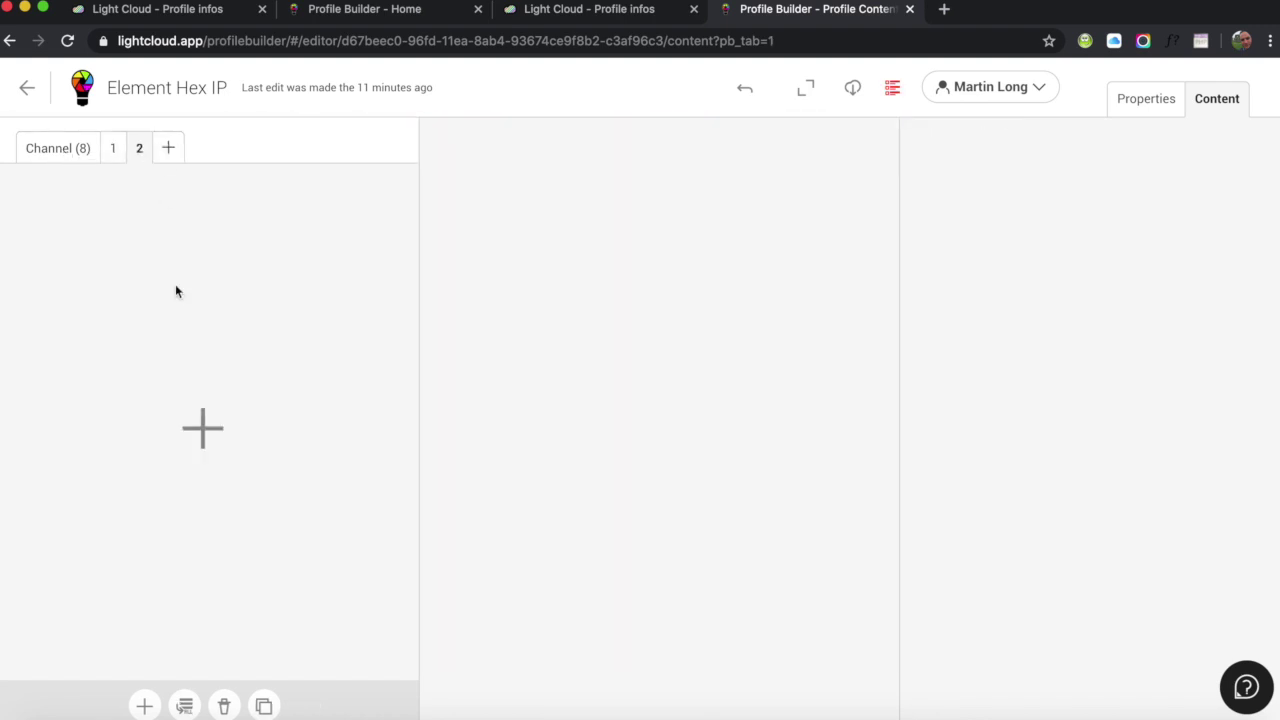
click(200, 428)
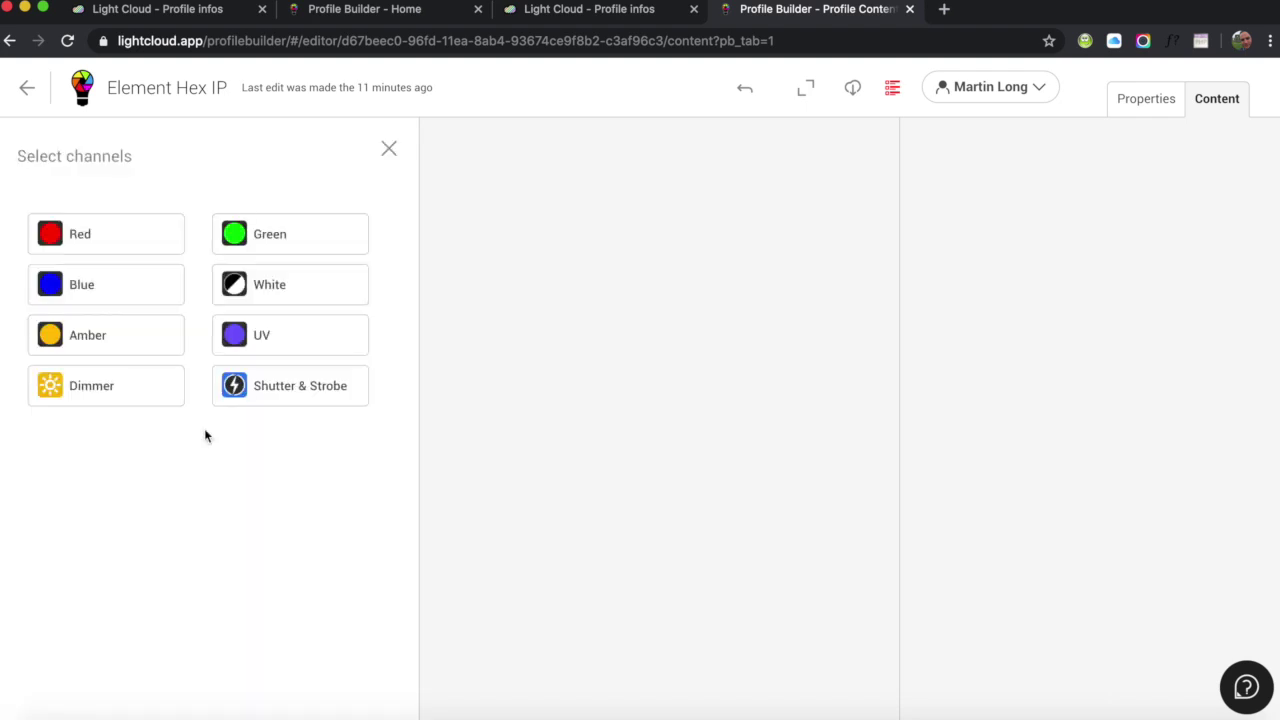
click(129, 240)
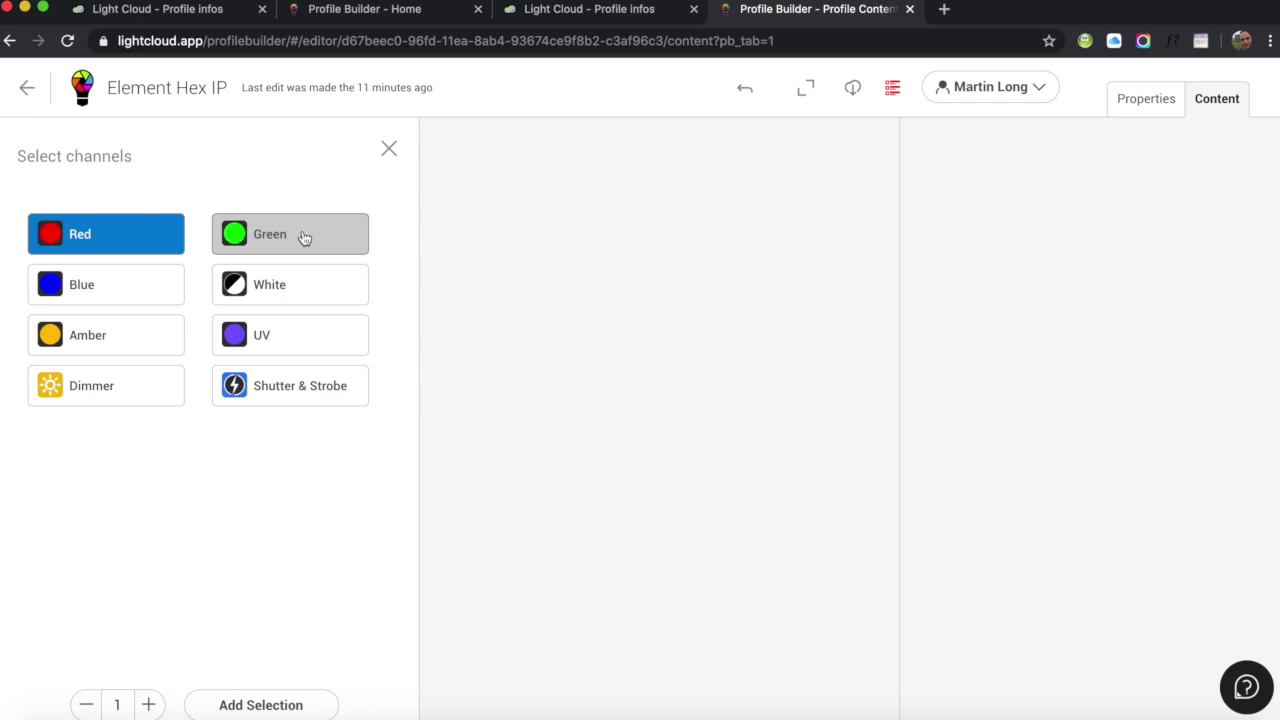
click(304, 237)
click(146, 290)
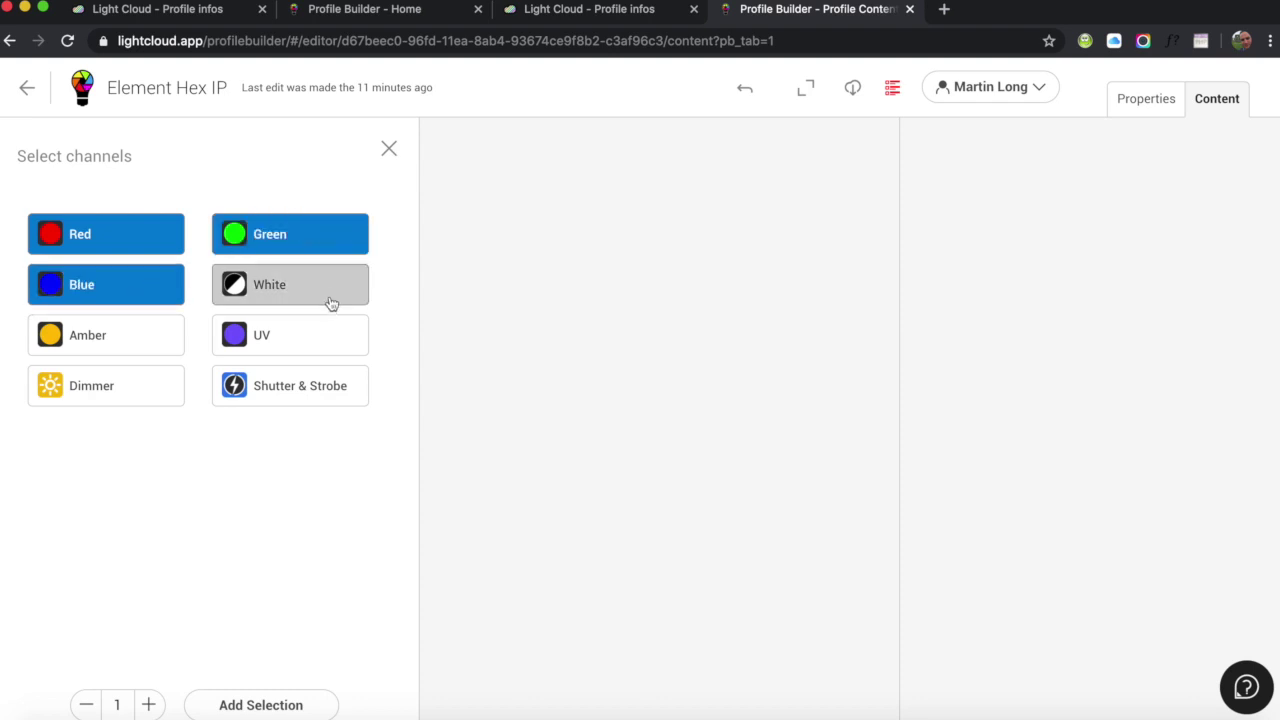
click(332, 300)
click(137, 334)
click(312, 340)
click(134, 395)
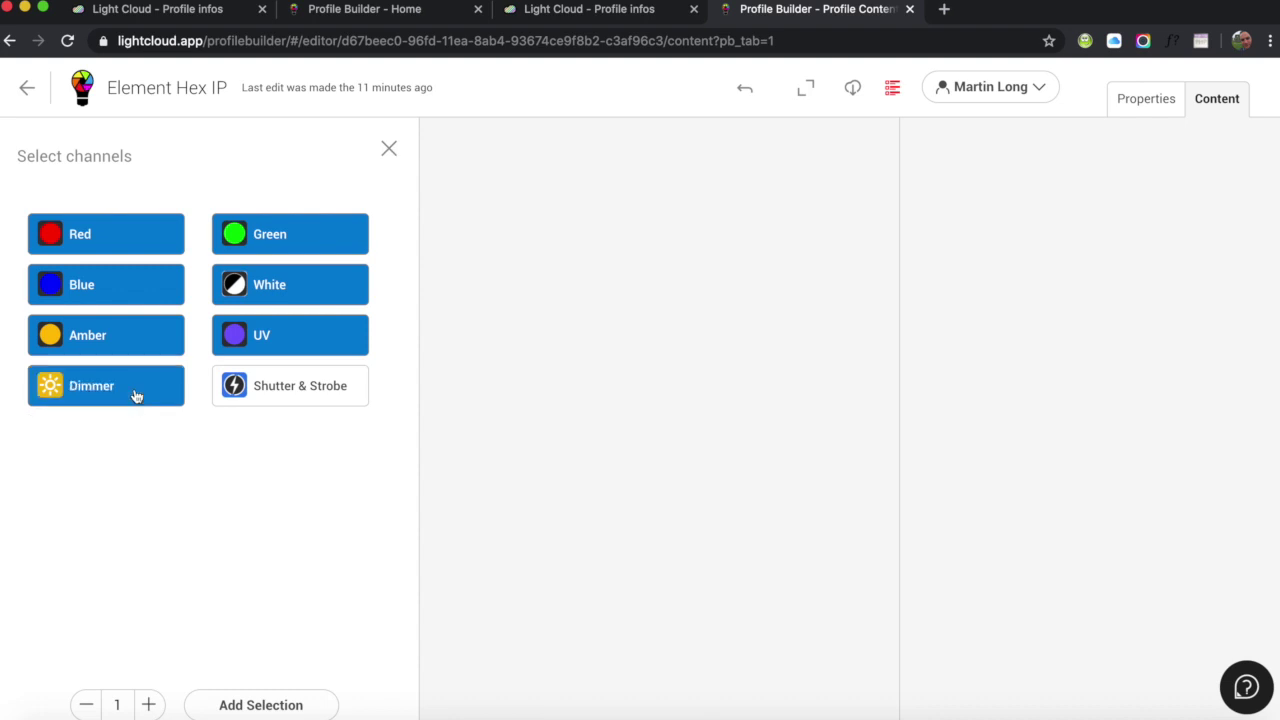
click(321, 397)
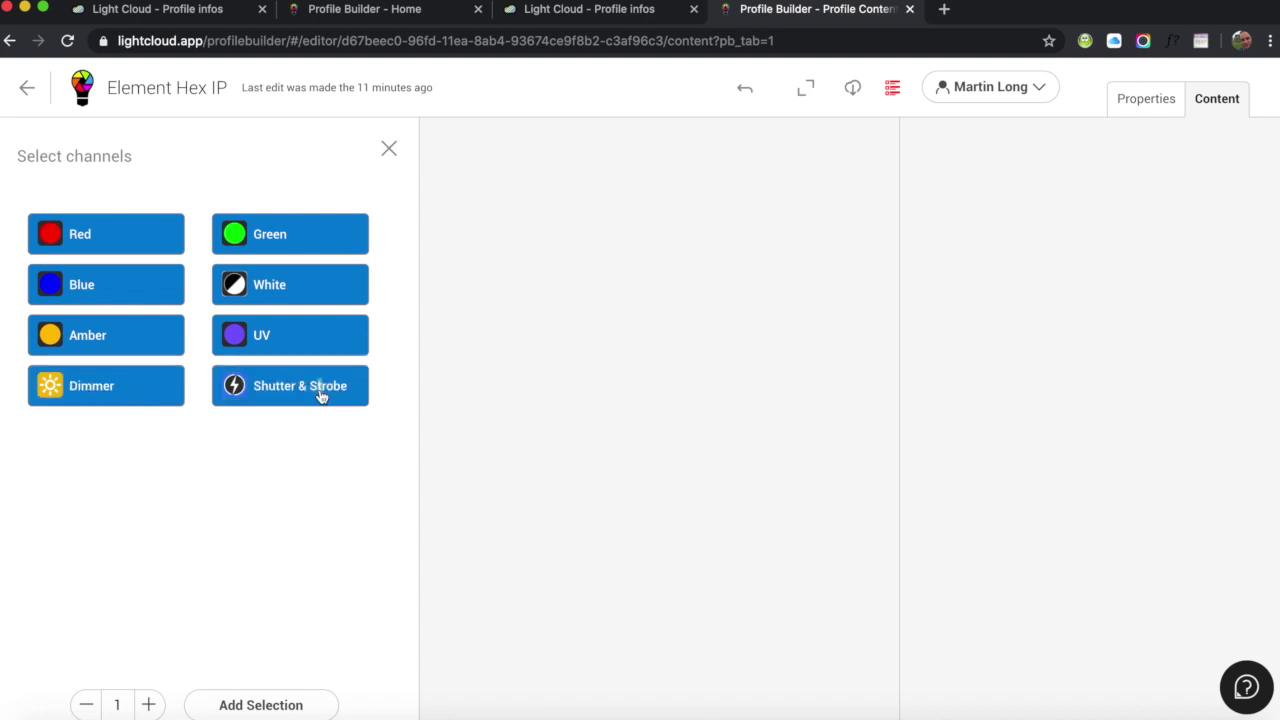
click(265, 705)
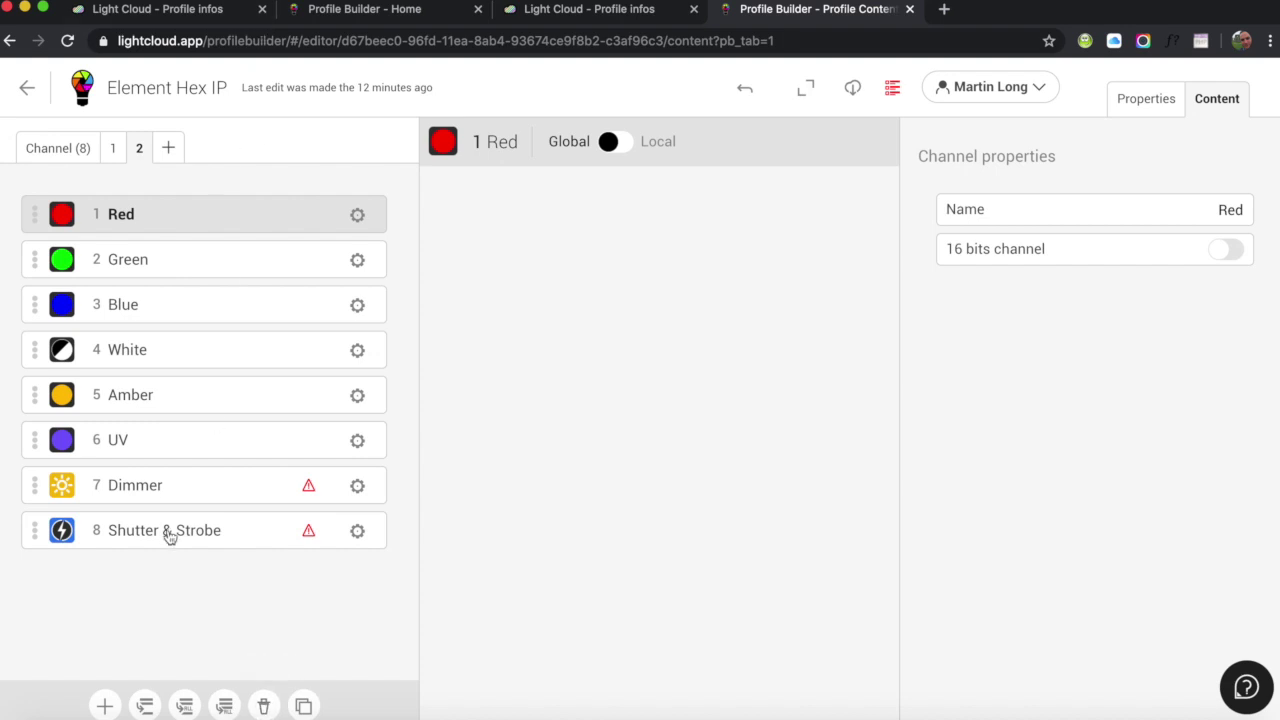
click(113, 150)
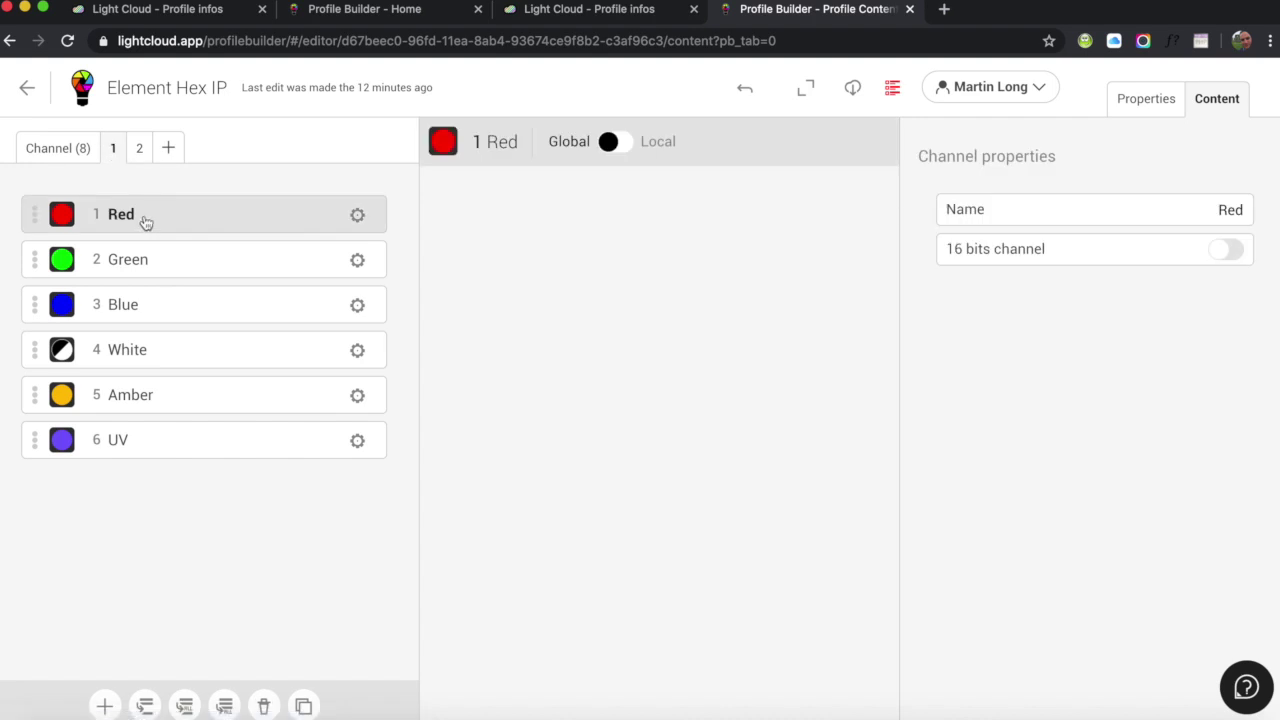
Check mode 2 in the profile checker and inspect its Shutter & Strobe and Dimmer channels.
click(140, 150)
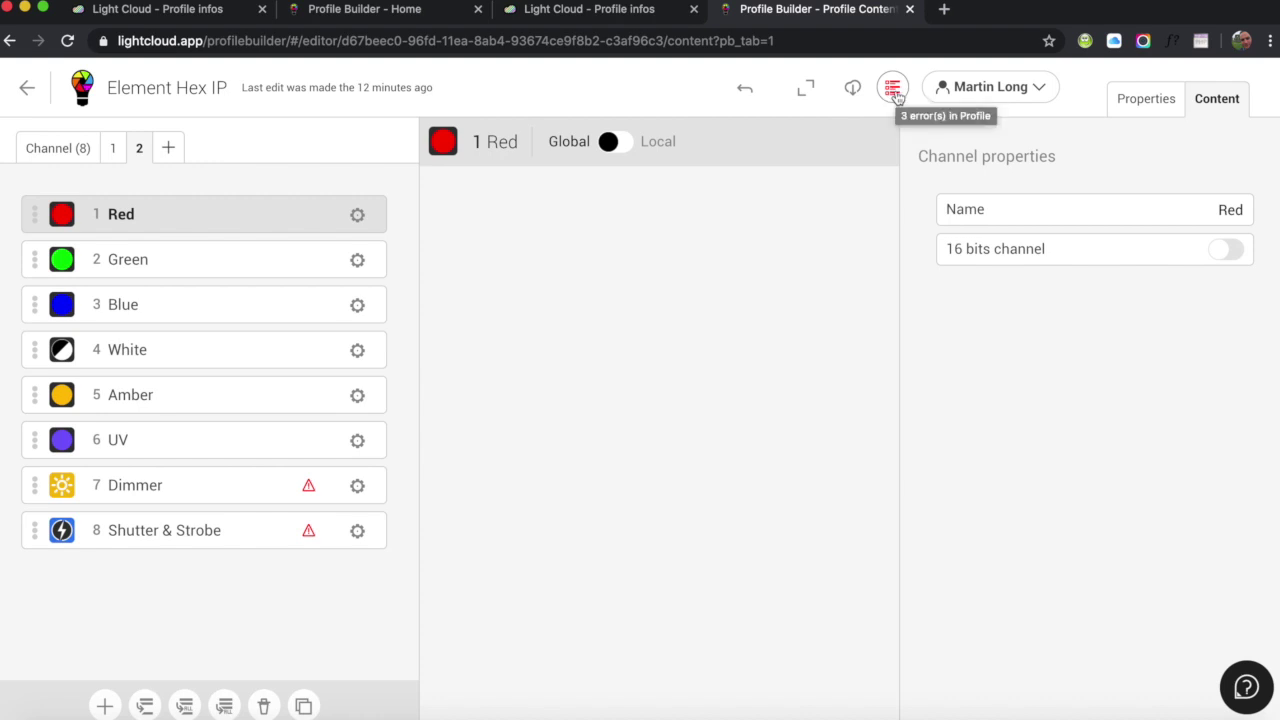
click(895, 93)
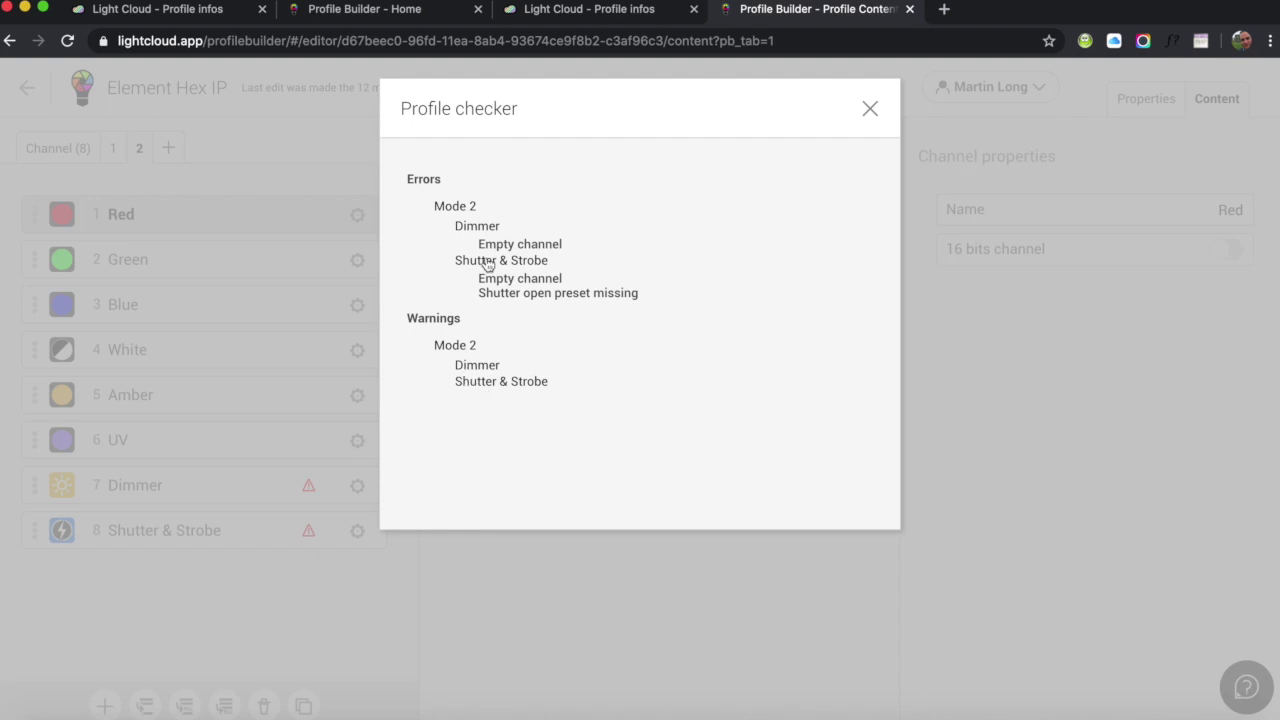
click(869, 110)
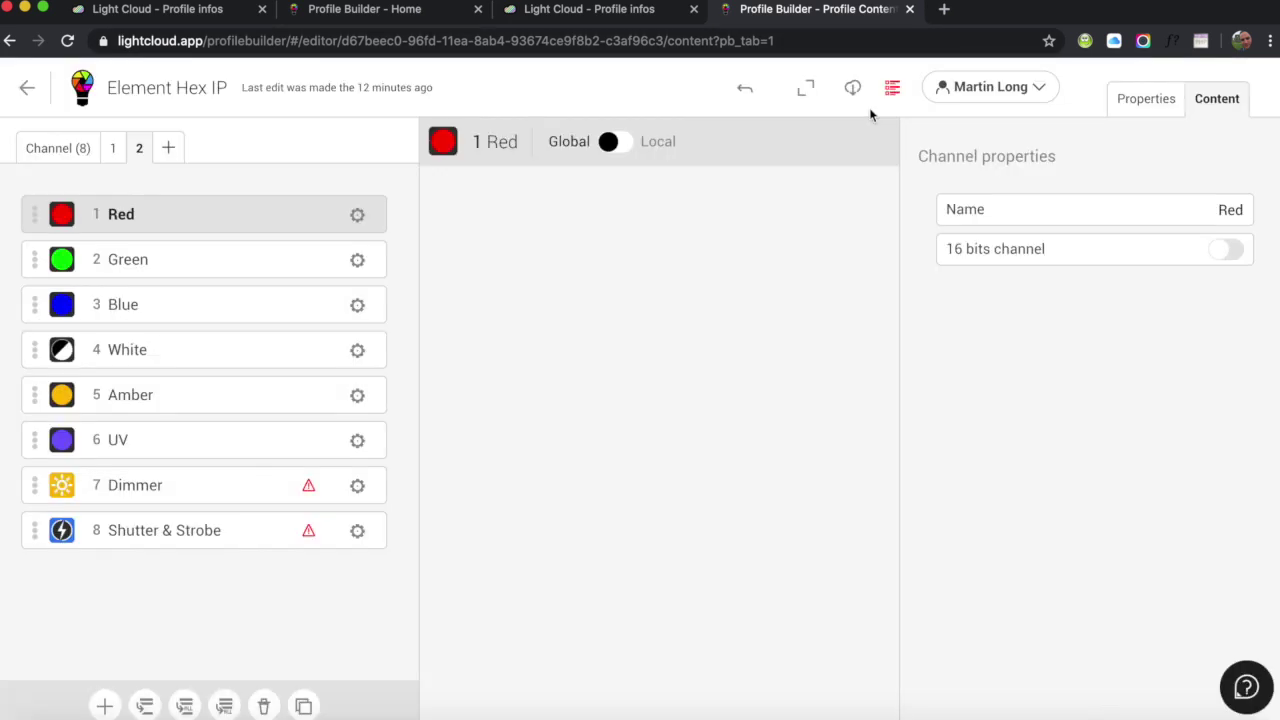
click(199, 492)
click(234, 537)
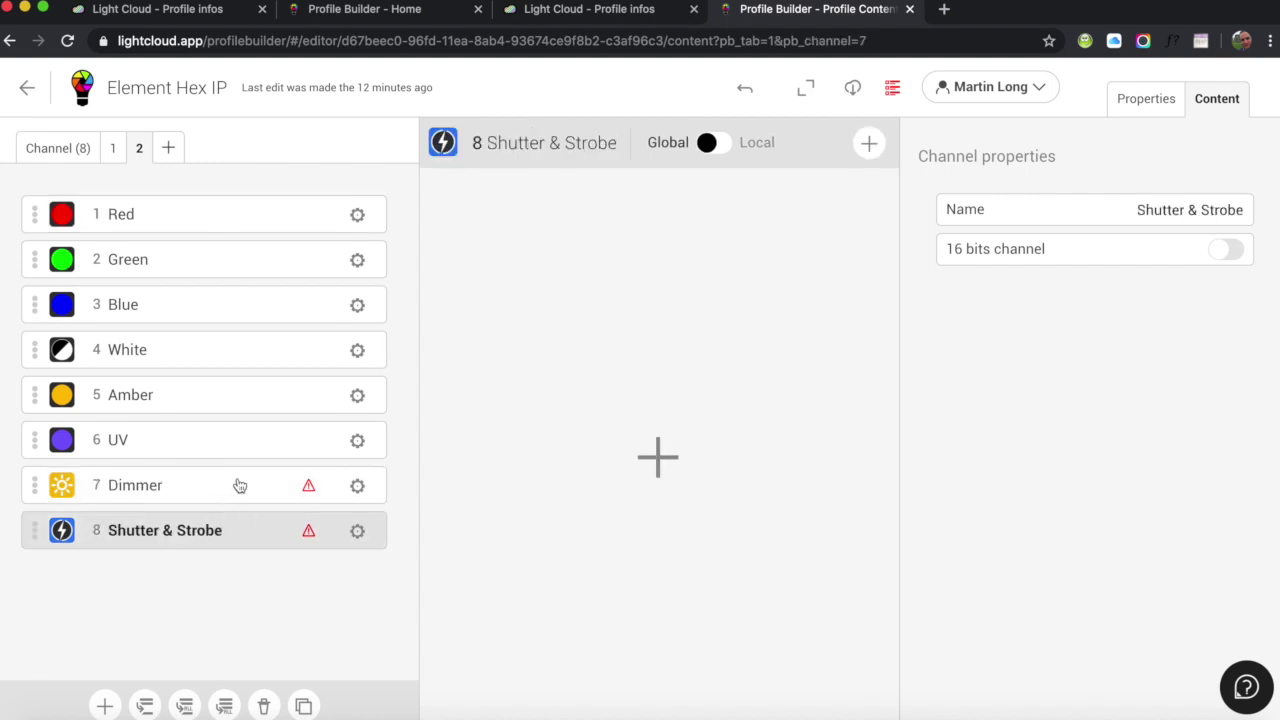
click(239, 490)
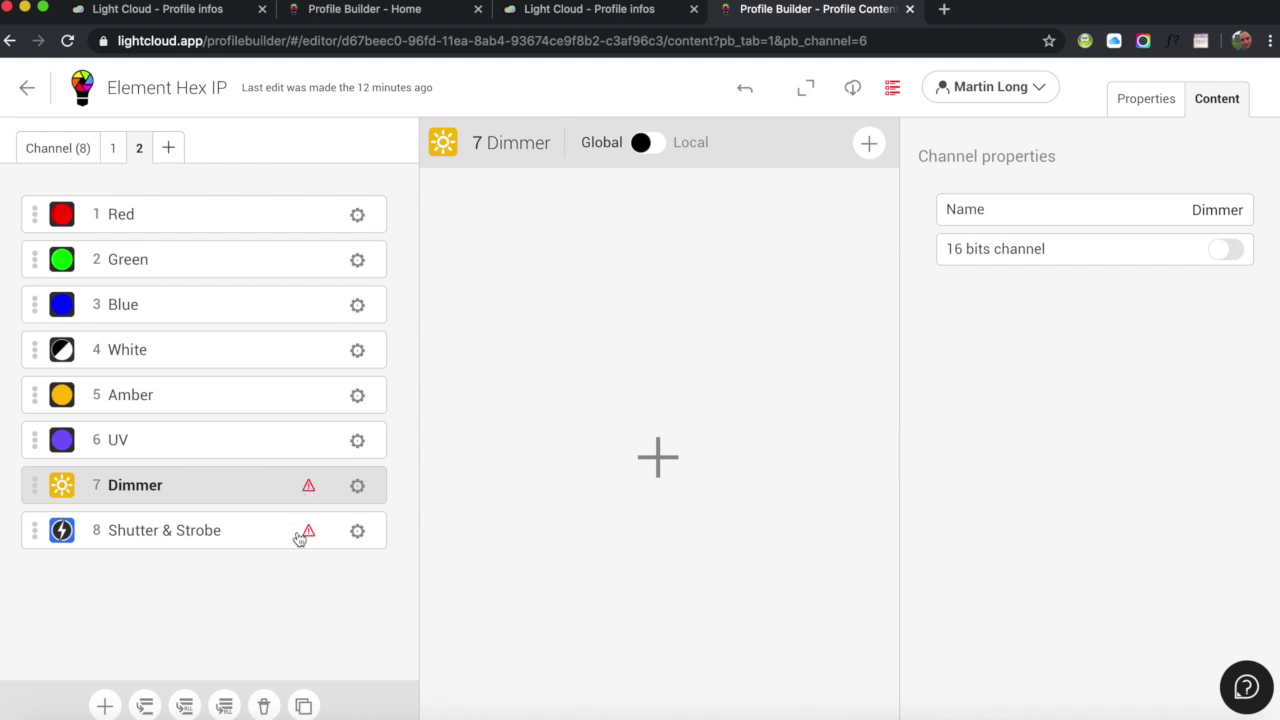
Add a Dimmer preset to the Dimmer channel in the overall channel list and show the preset's properties.
click(53, 149)
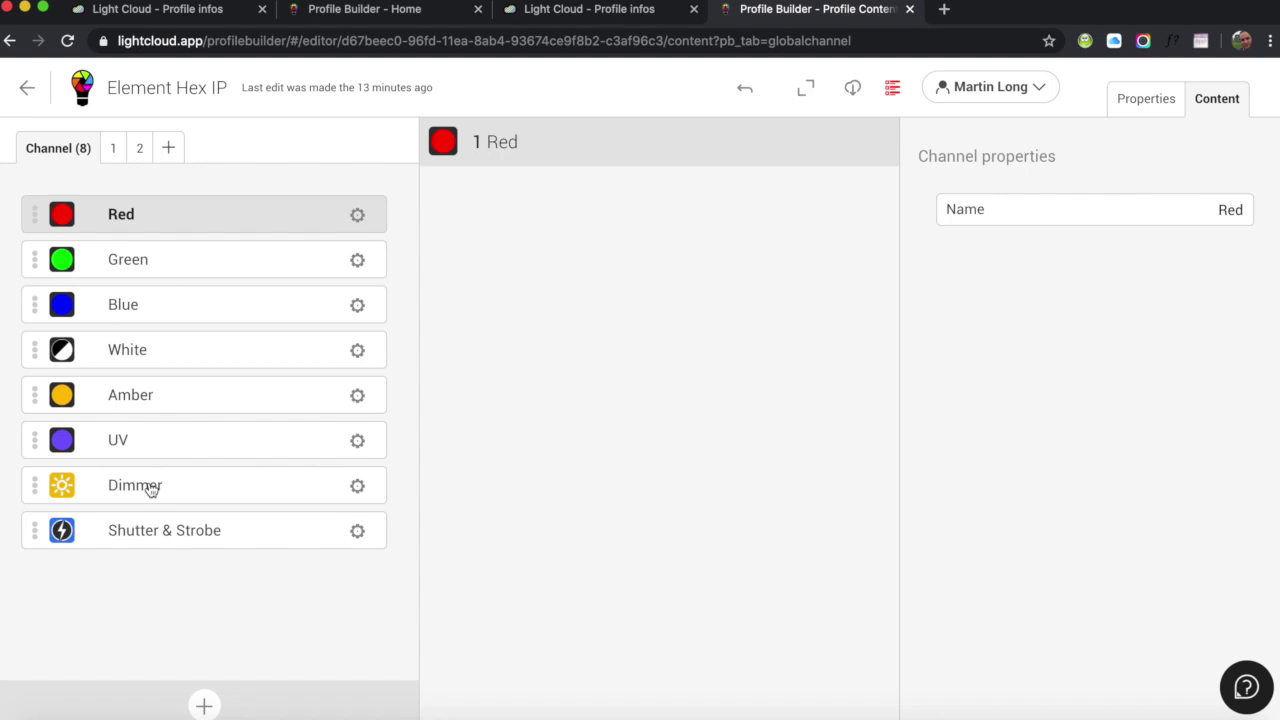
click(200, 492)
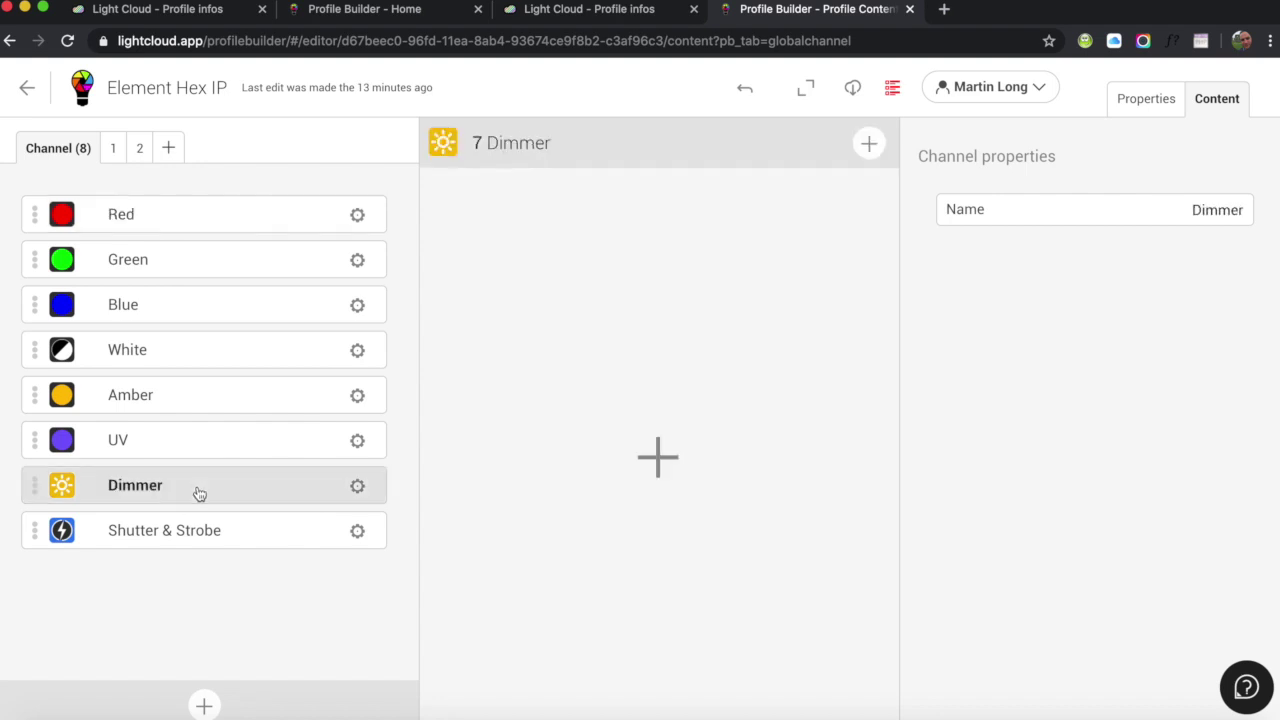
click(660, 459)
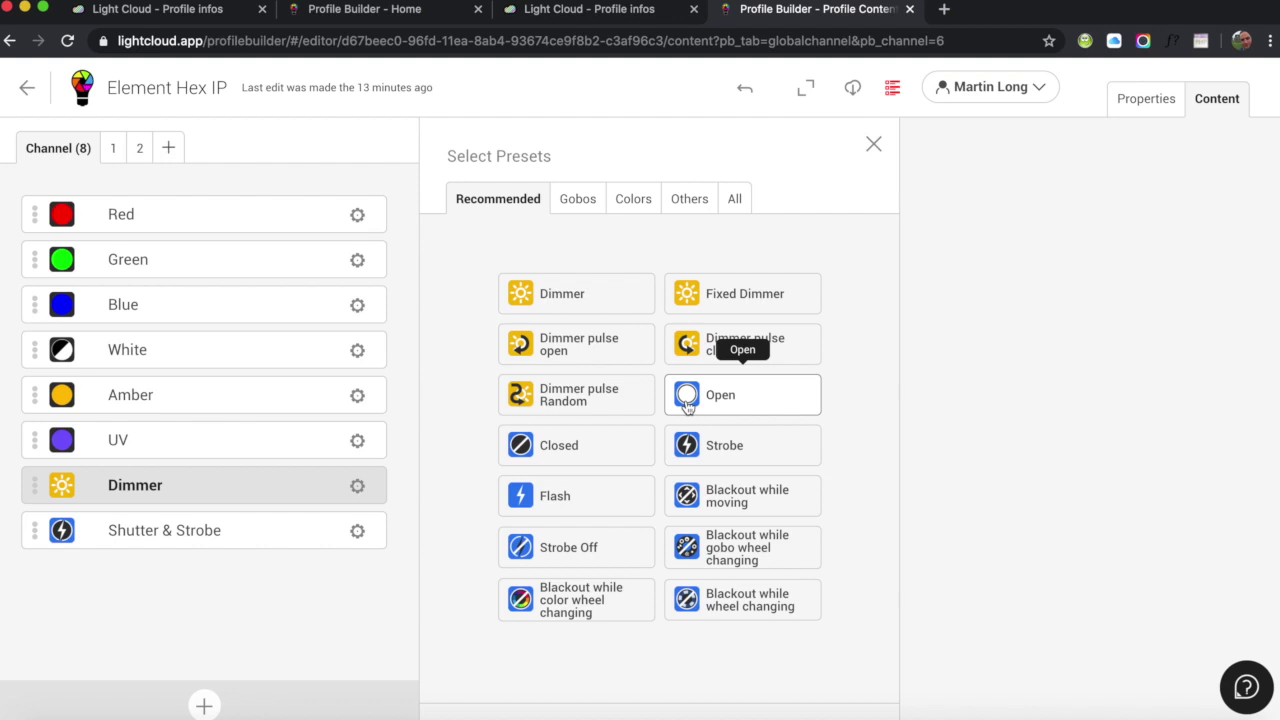
click(596, 299)
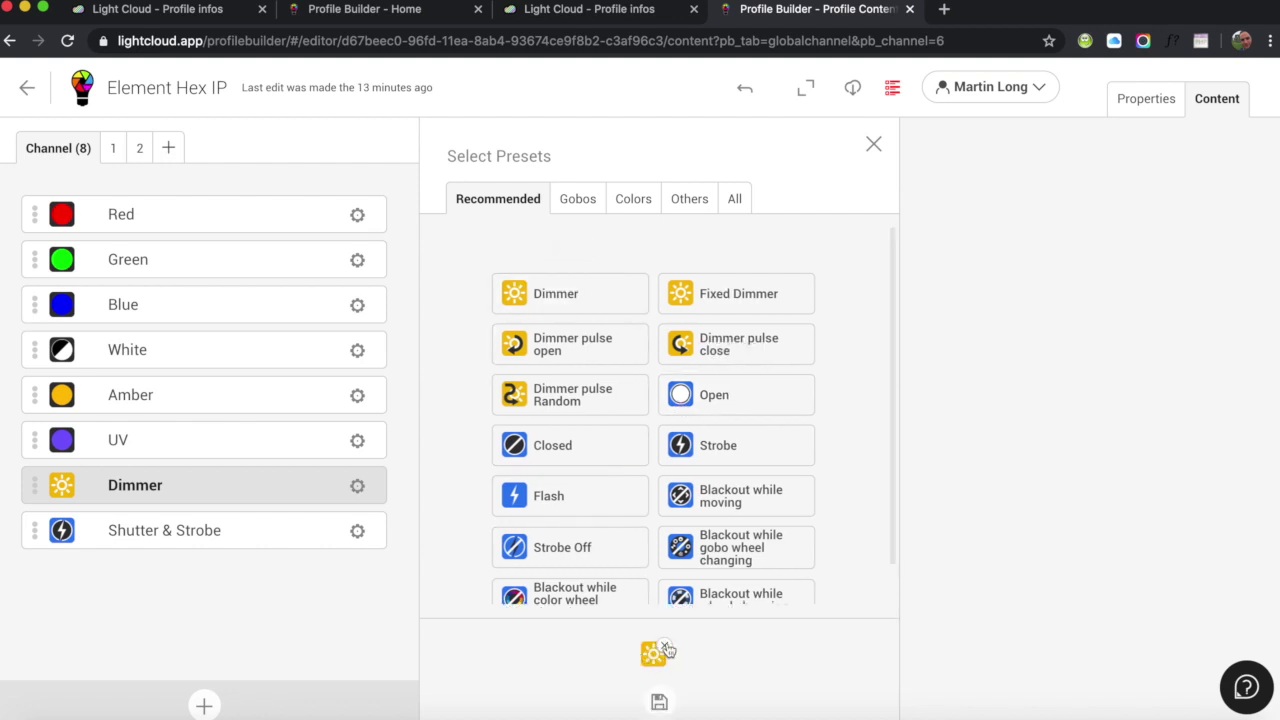
click(660, 706)
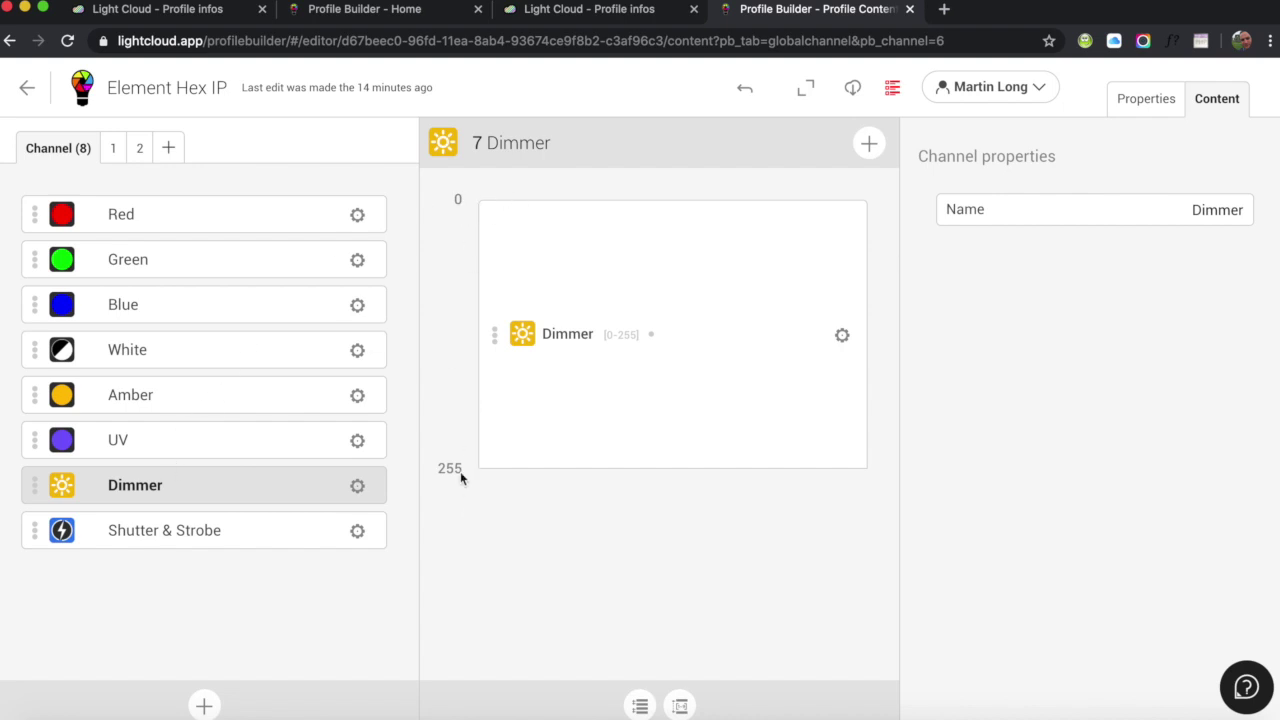
click(614, 370)
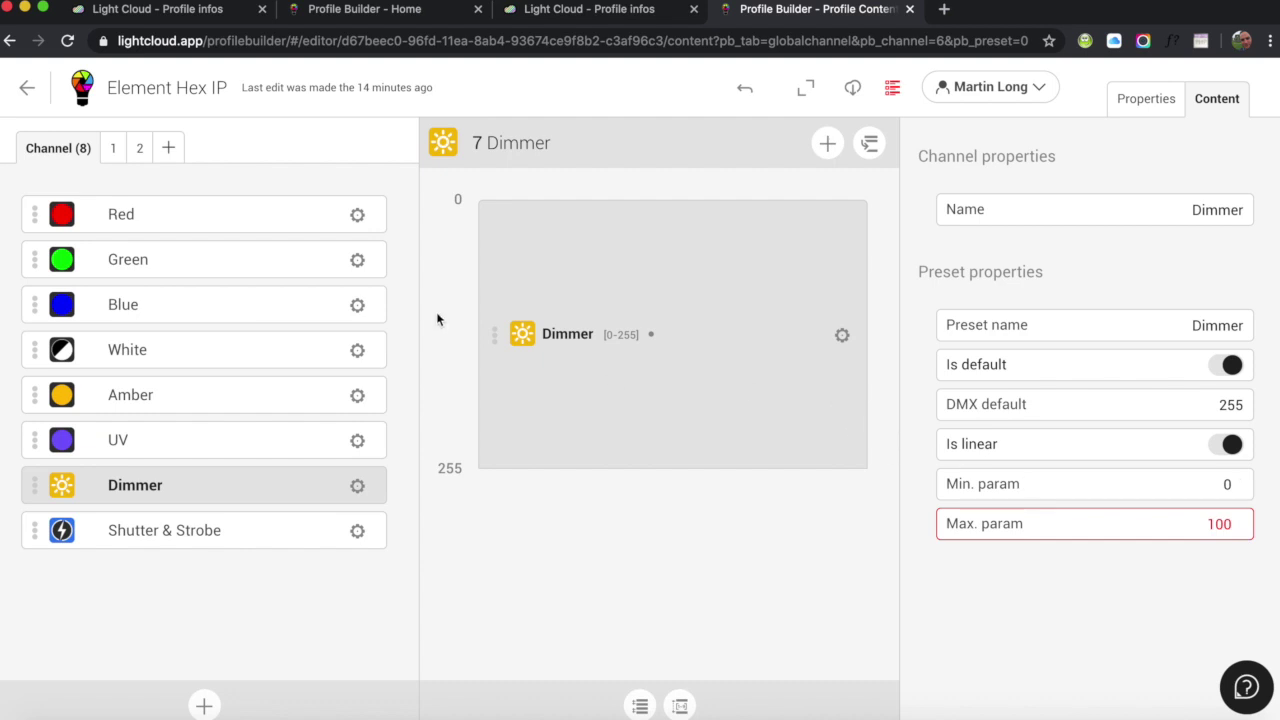
Add Open, Strobe and a second Open preset, in that order, to the overall Shutter & Strobe channel.
click(184, 534)
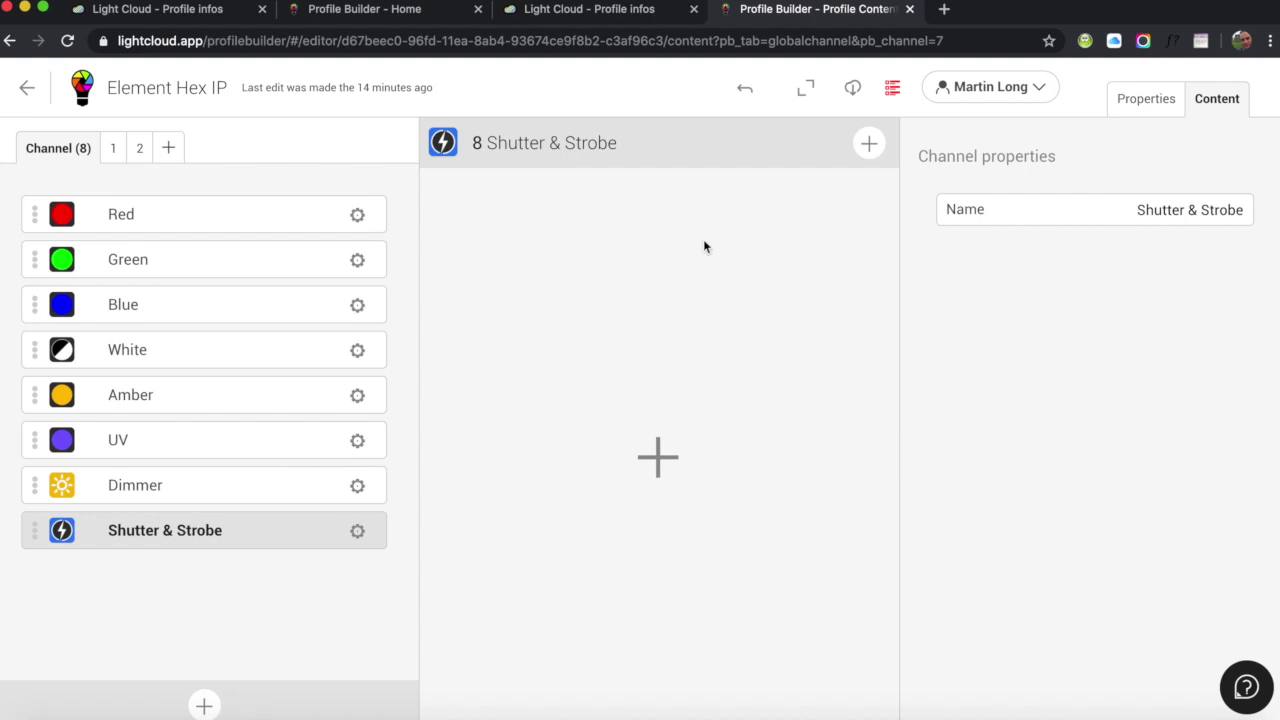
click(658, 458)
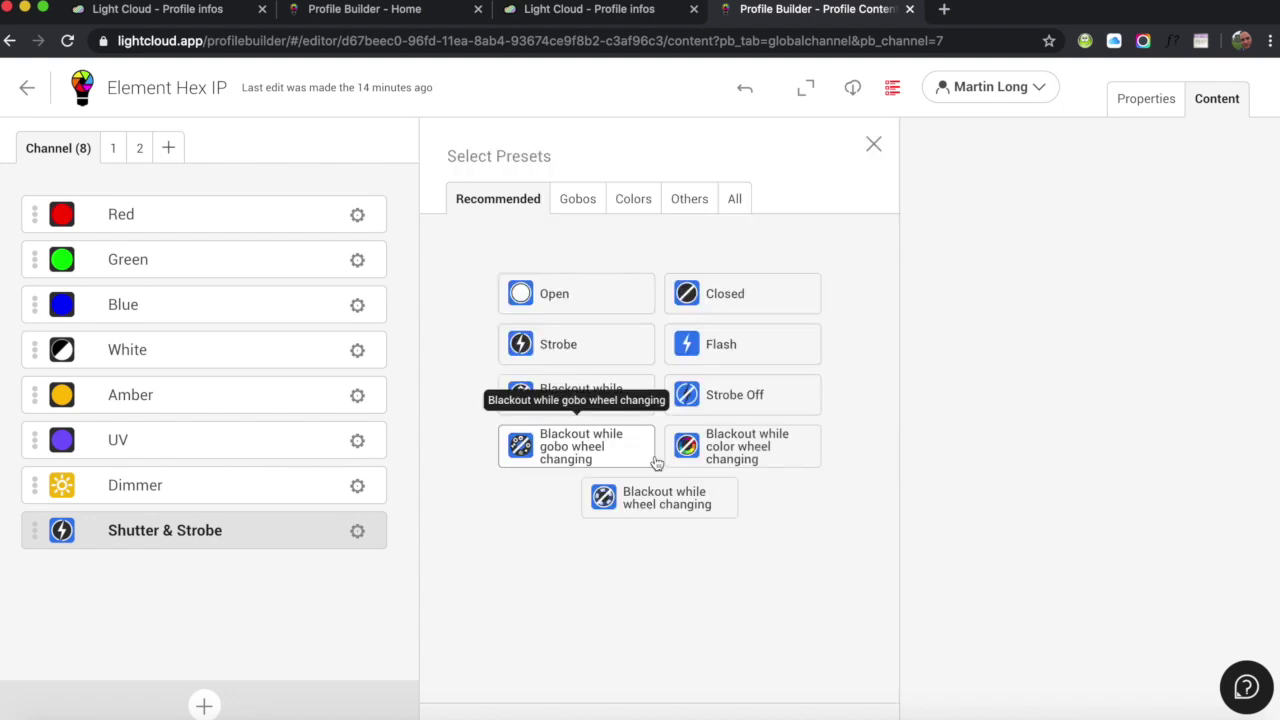
click(586, 300)
click(591, 353)
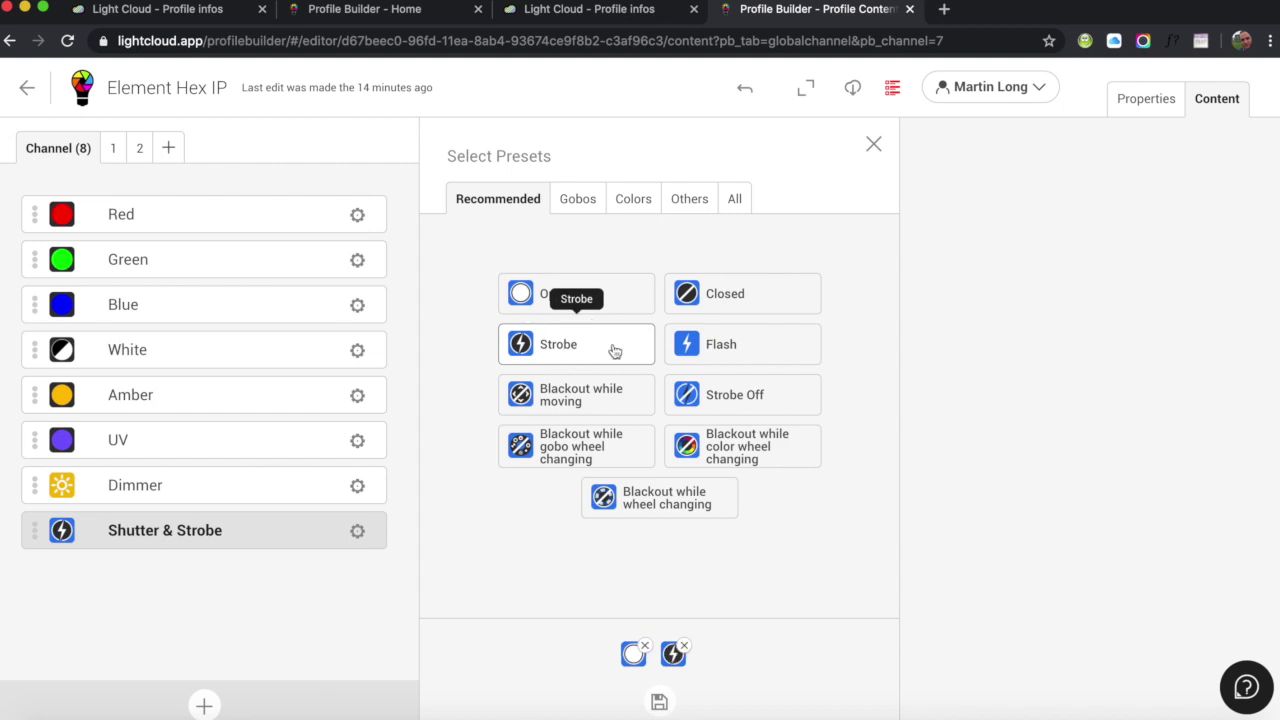
click(618, 300)
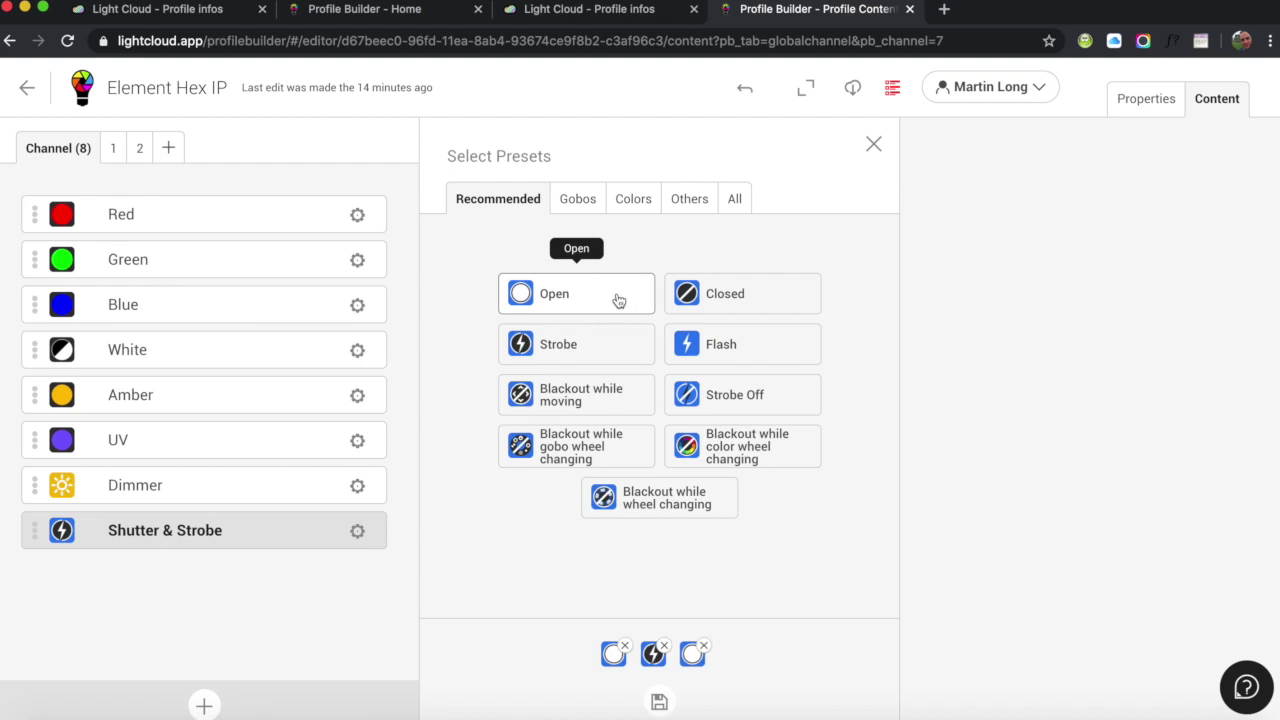
click(660, 702)
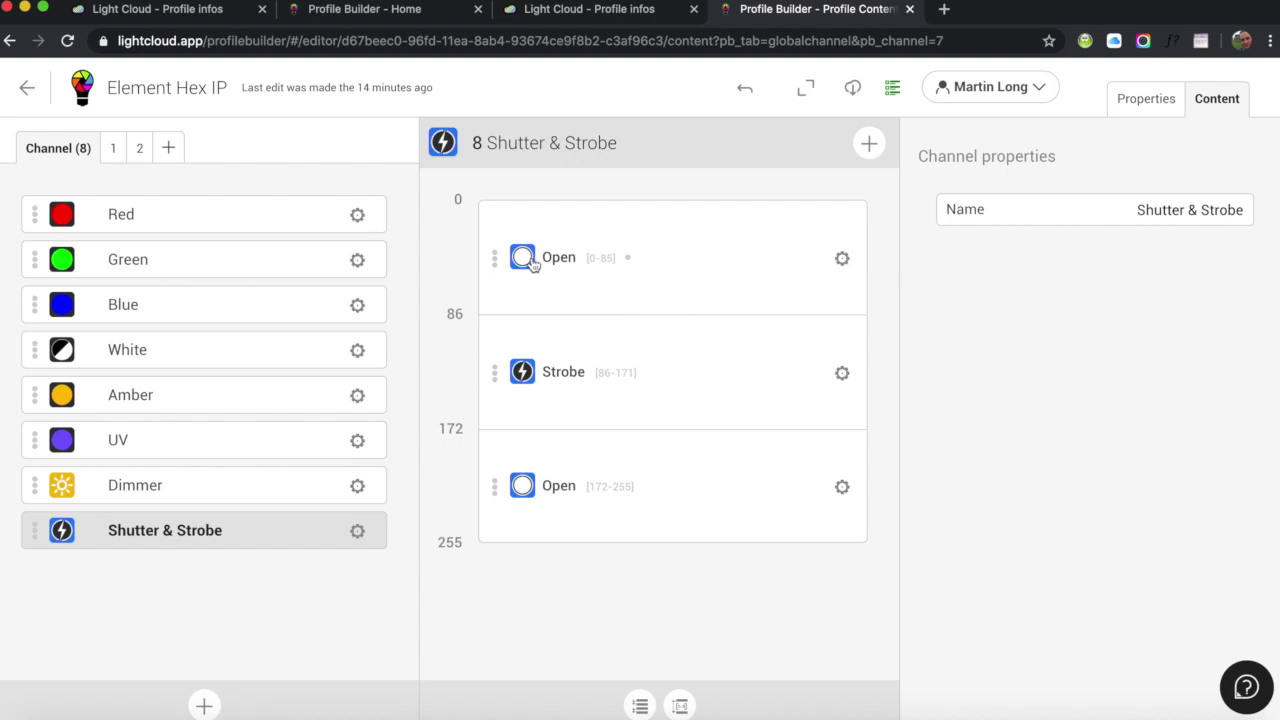
Set the Shutter & Strobe preset ranges to 0-31 for Open, 32-250 for Strobe and 251-255 for the last Open.
mouse_move(631, 315)
mouse_move(656, 313)
drag(656, 313, 658, 174)
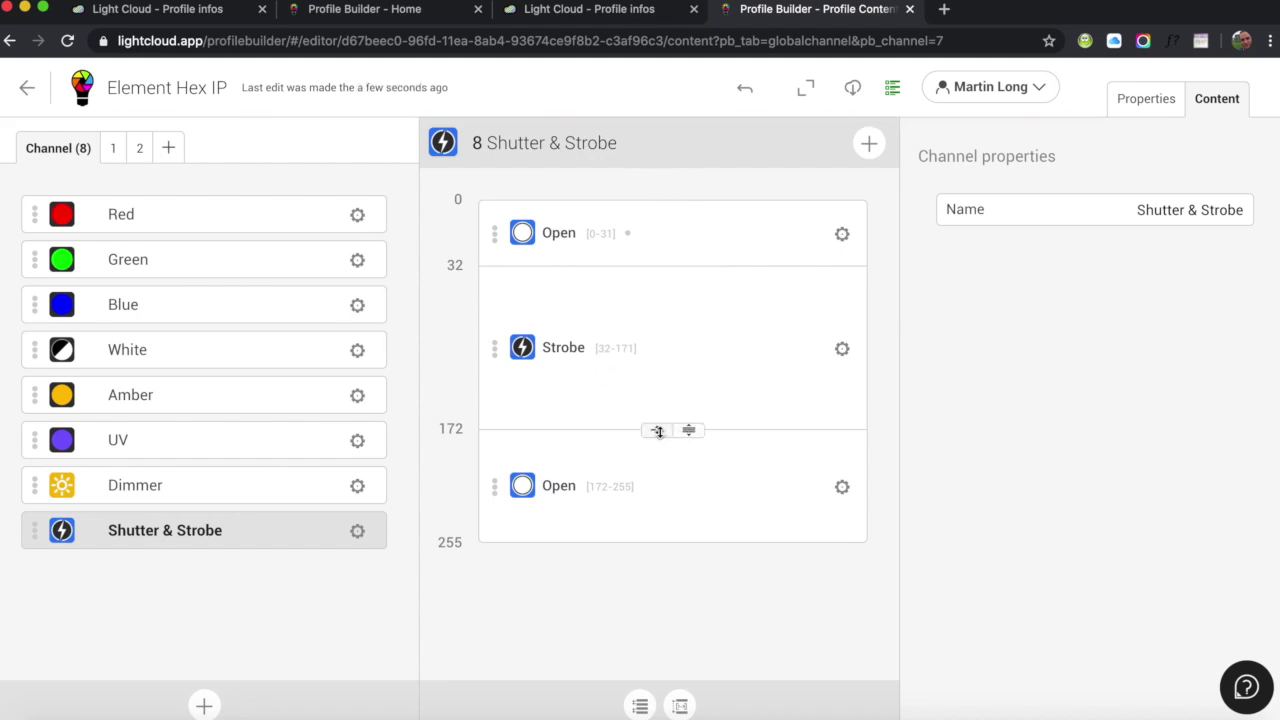
drag(658, 430, 656, 654)
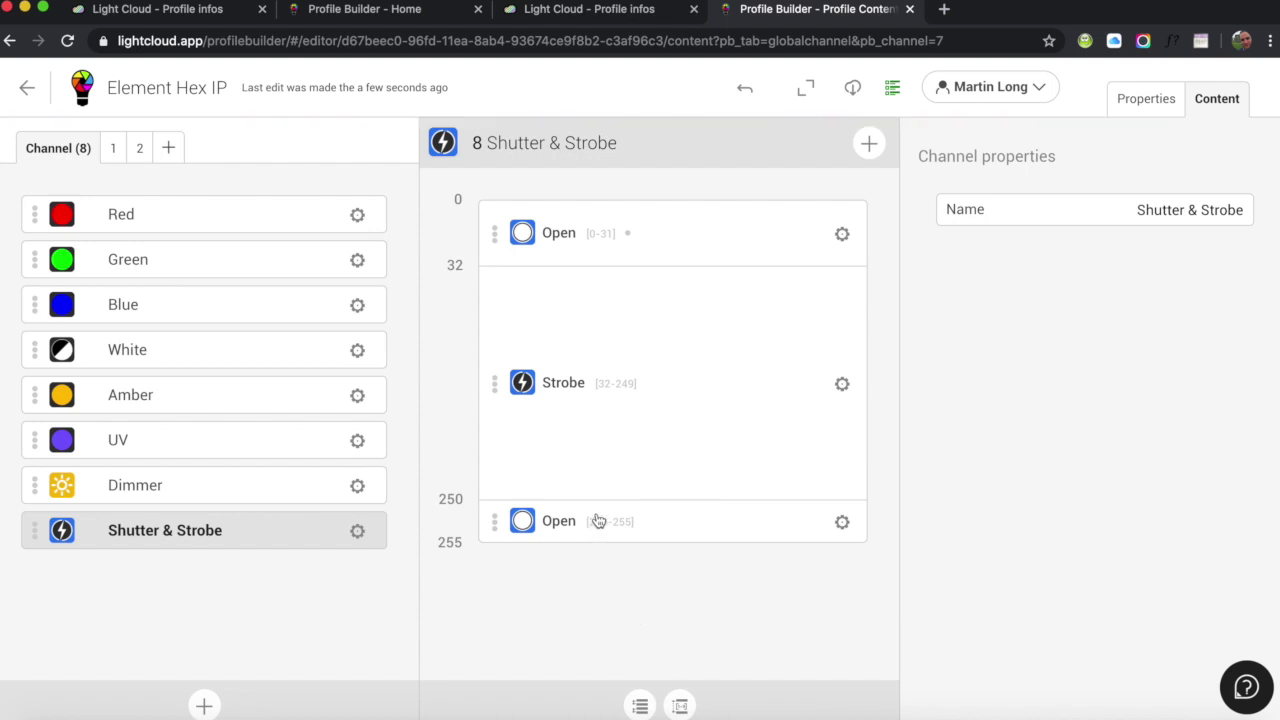
click(654, 501)
drag(654, 501, 655, 502)
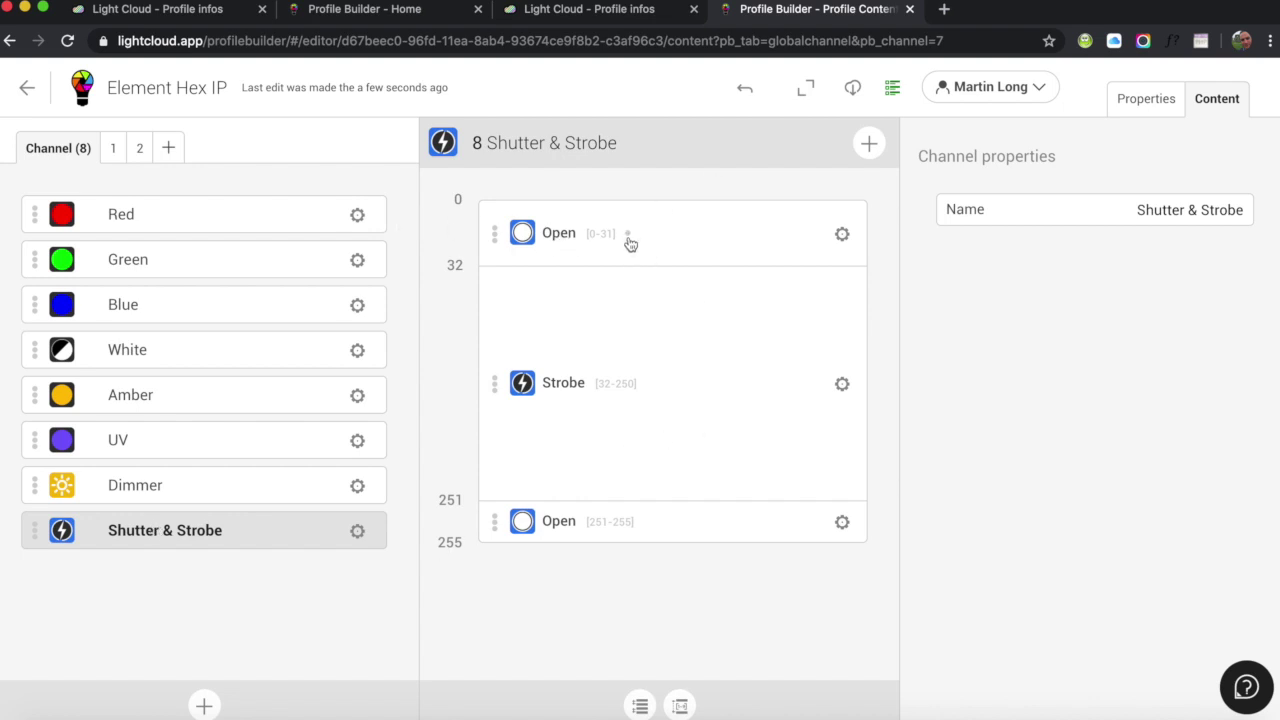
Inspect the first Open preset's default settings and recheck the profile for errors and warnings.
click(680, 243)
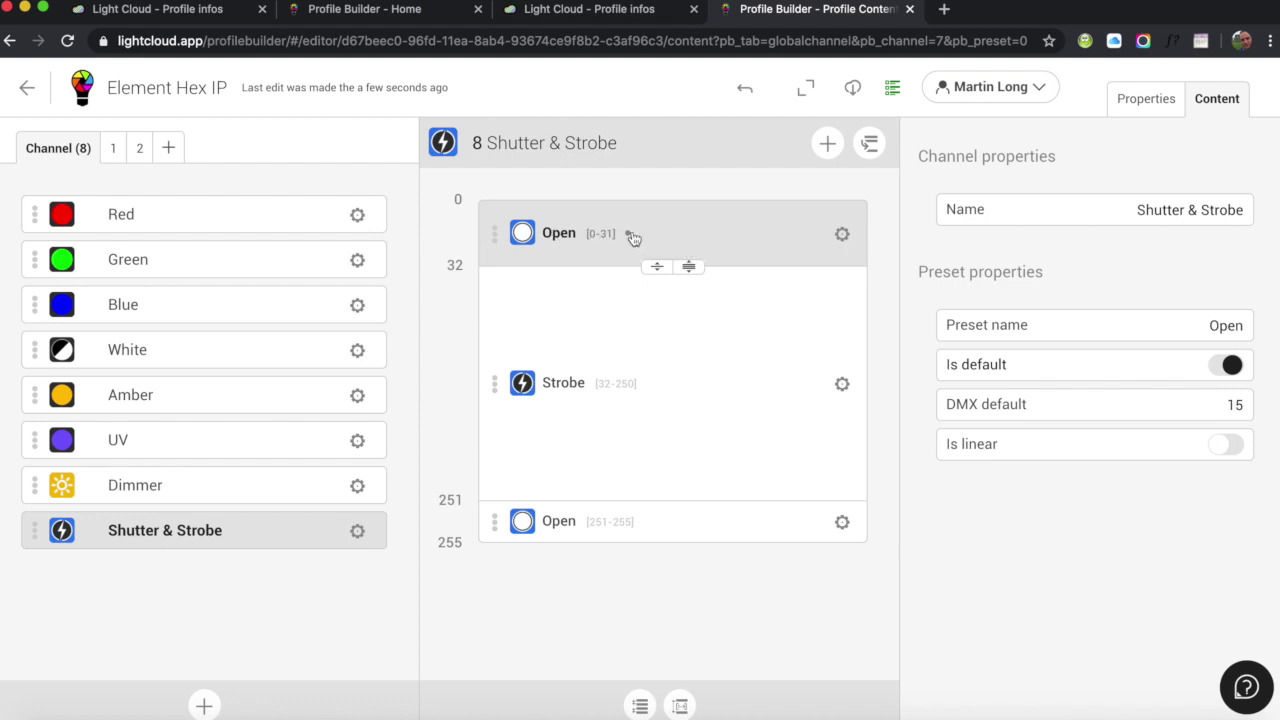
mouse_move(630, 235)
click(895, 89)
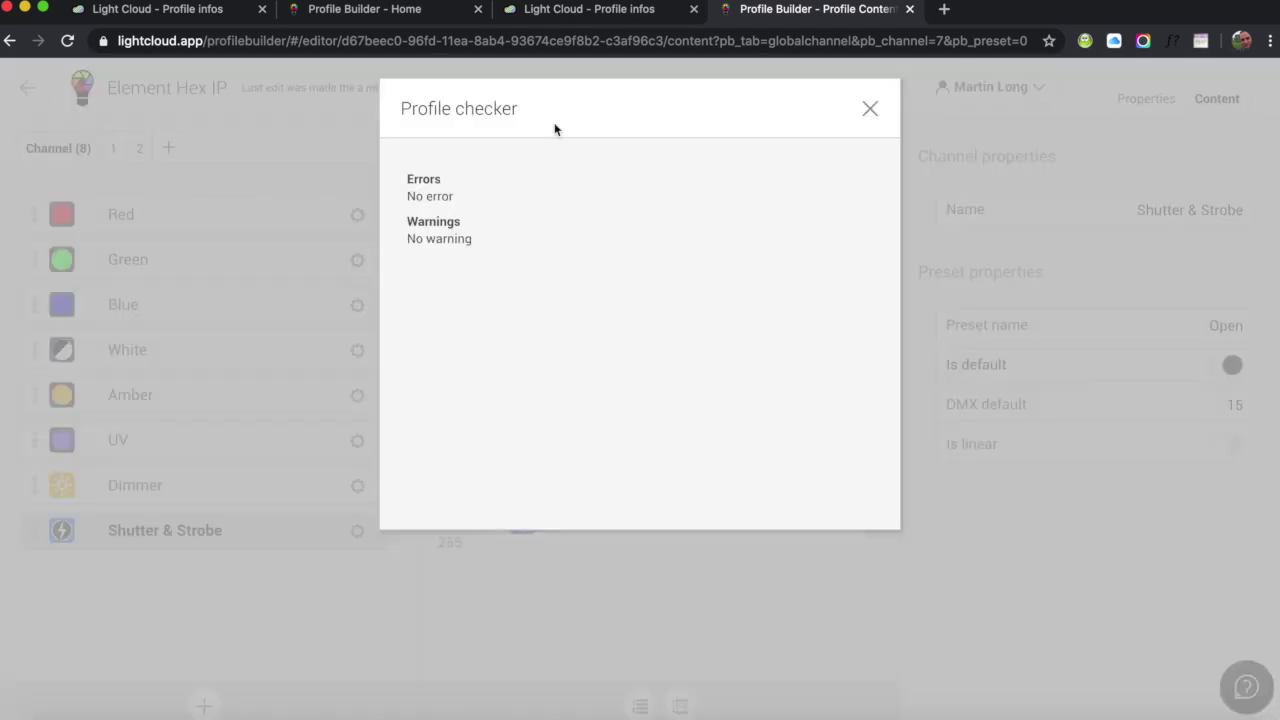
click(870, 109)
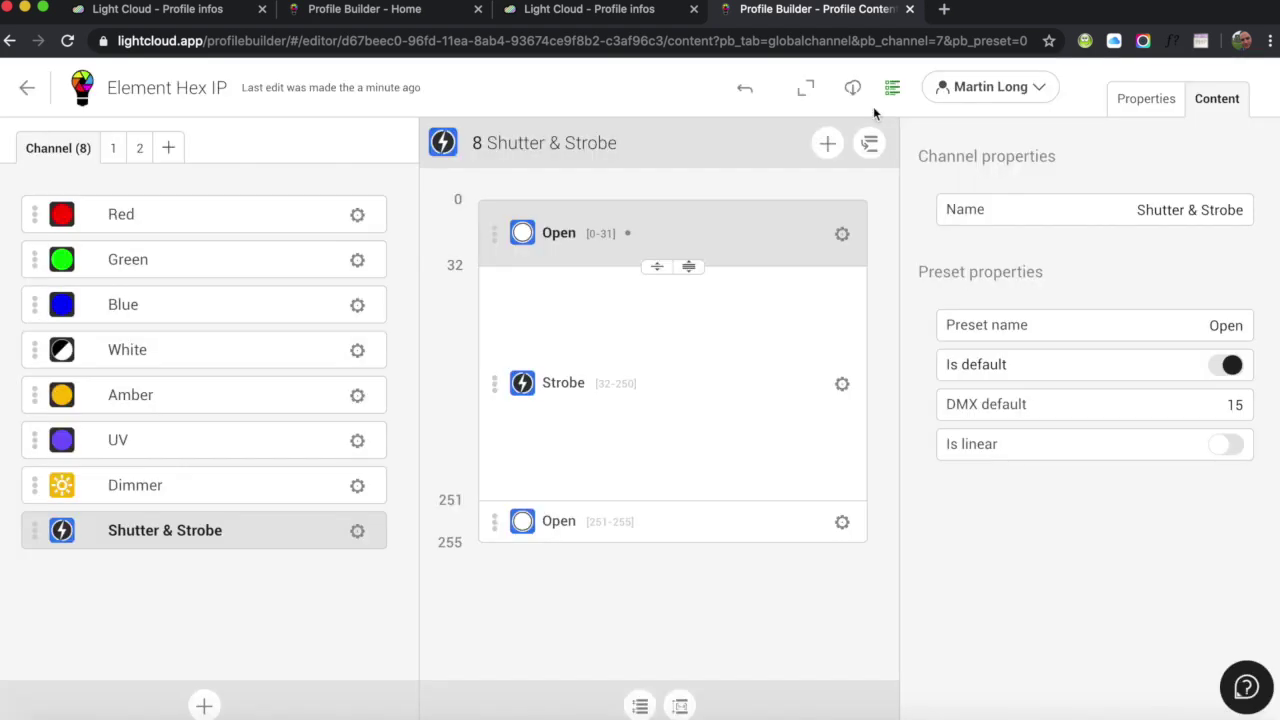
Review mode 1 and mode 2's Dimmer and Shutter & Strobe presets, then leave the editor for the Profile Builder home page.
click(115, 149)
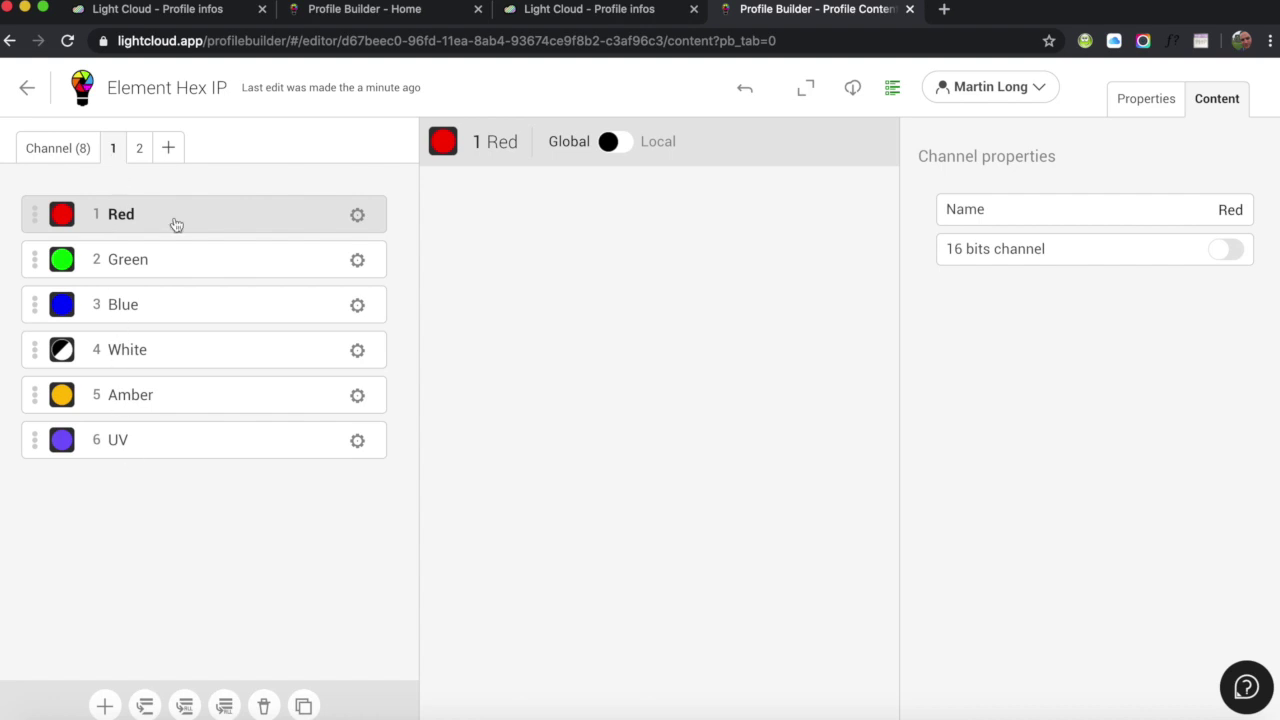
click(140, 149)
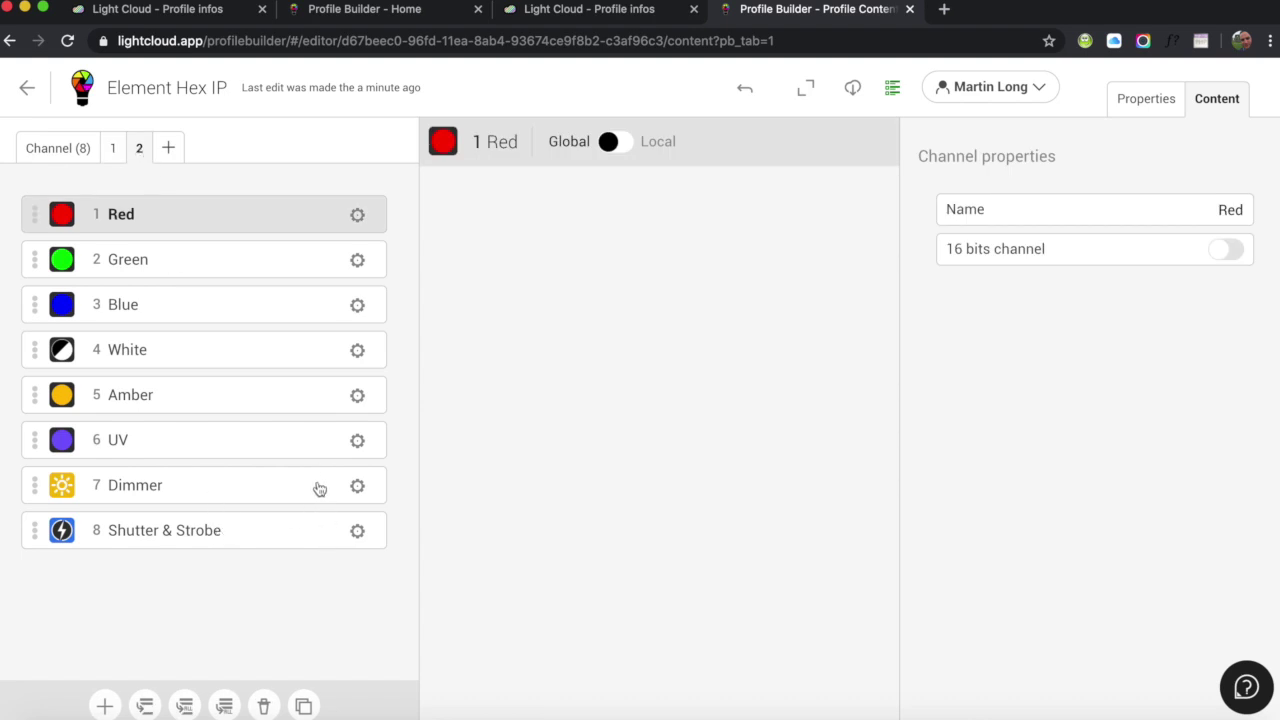
click(284, 495)
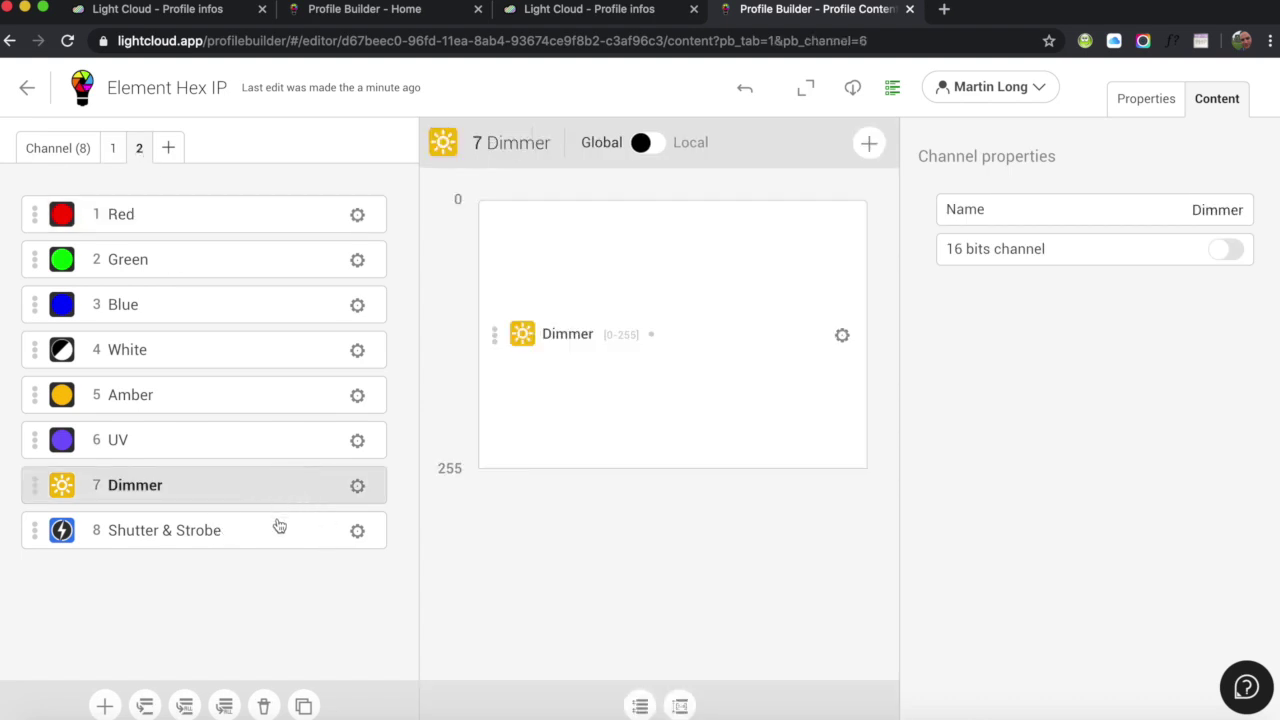
click(284, 533)
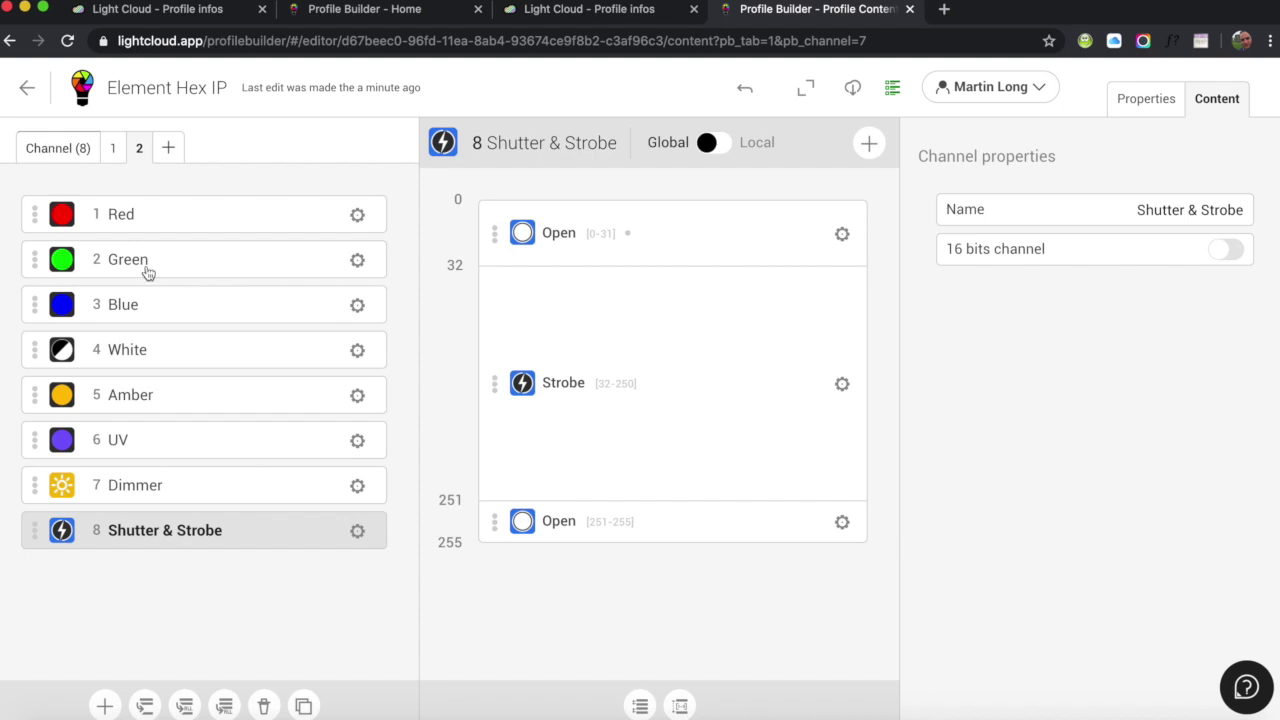
click(290, 493)
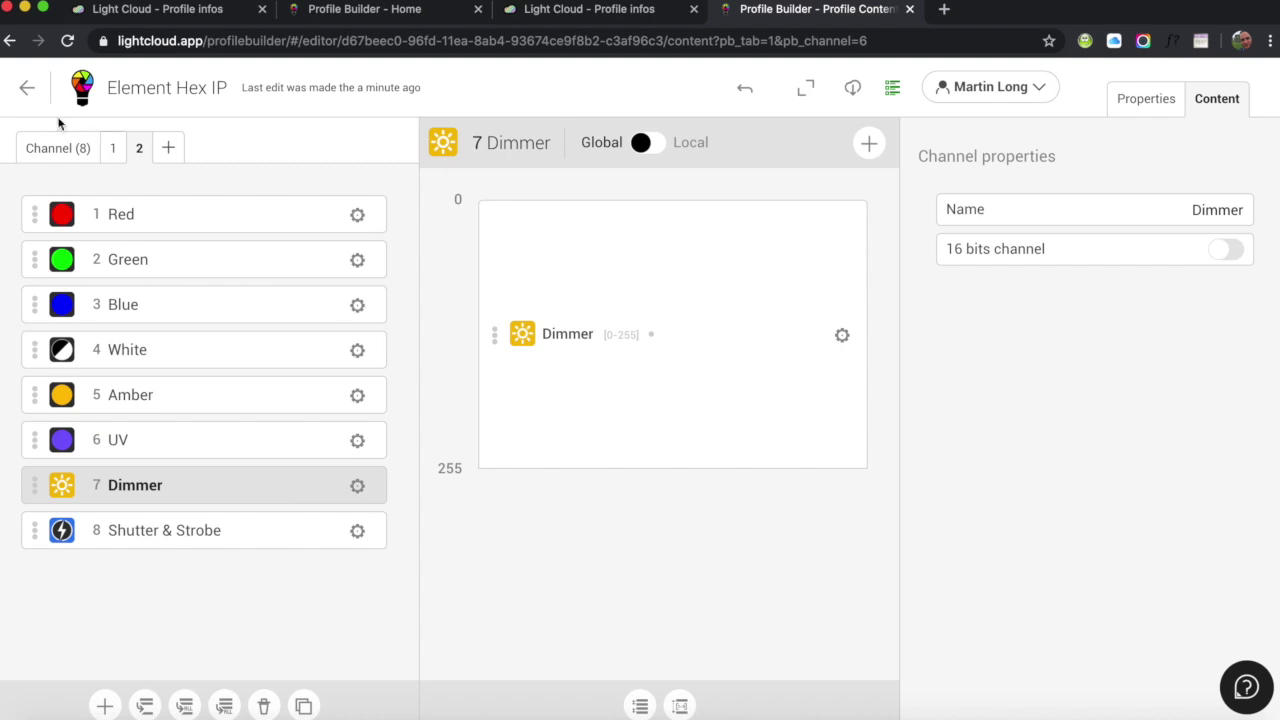
click(27, 90)
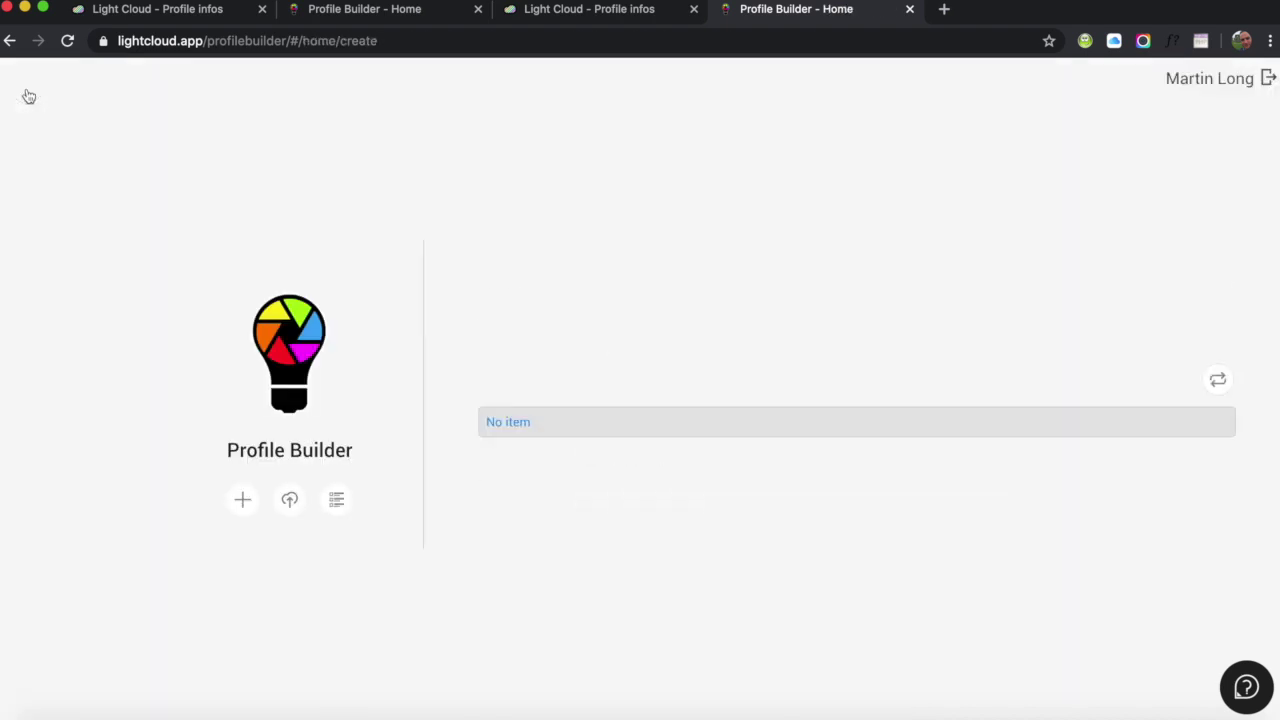